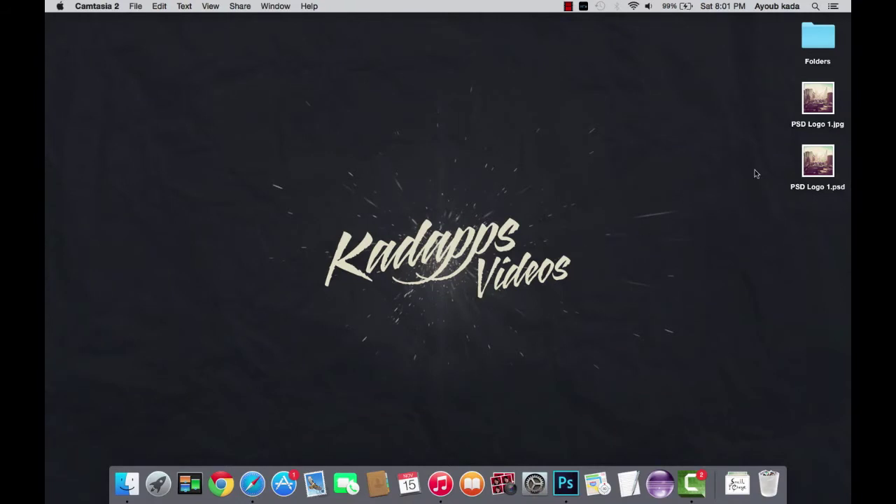
Preview the finished PSD Logo 1.psd design in Quick Look, then deselect it.
{"action": "left_click", "coordinate": [818, 165]}
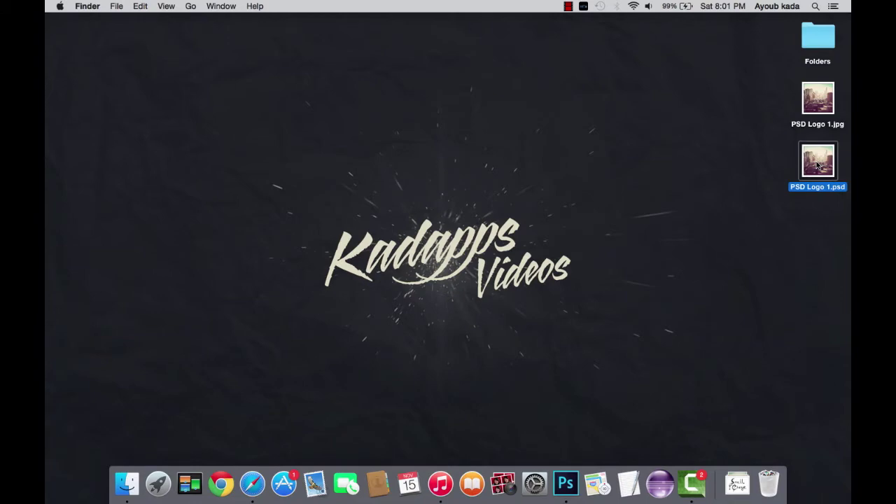
{"action": "key", "text": "space"}
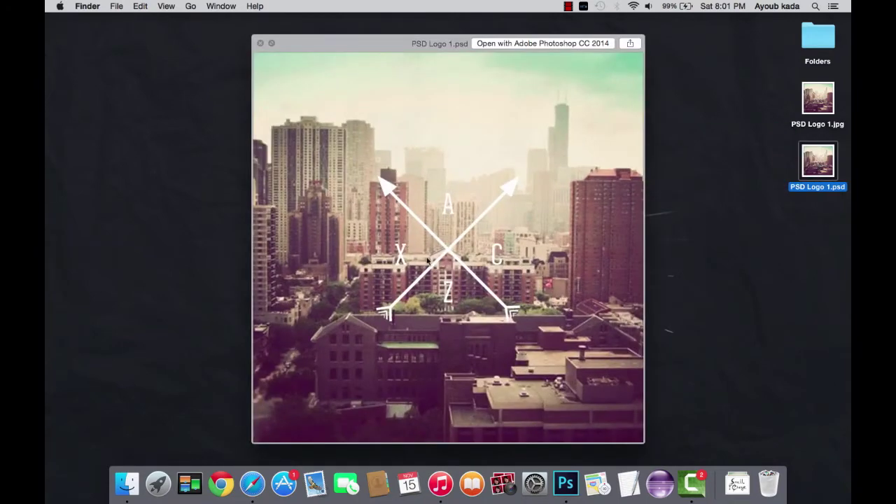
{"action": "key", "text": "space"}
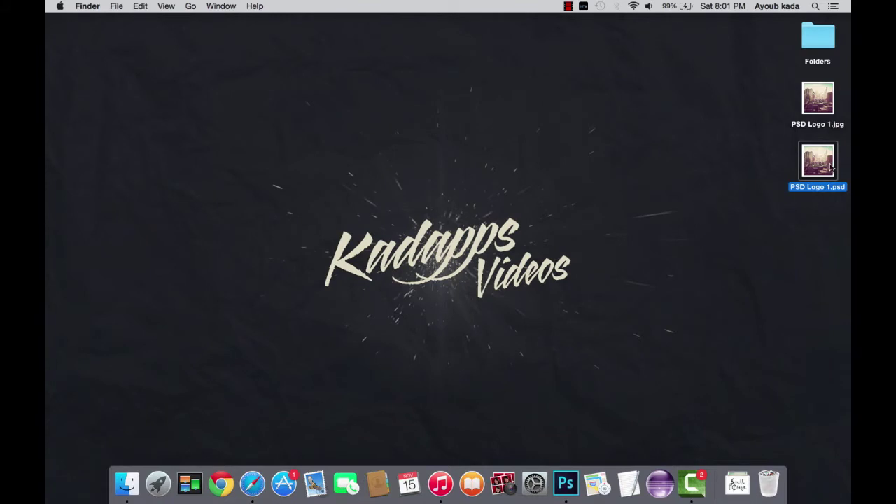
{"action": "left_click", "coordinate": [754, 252]}
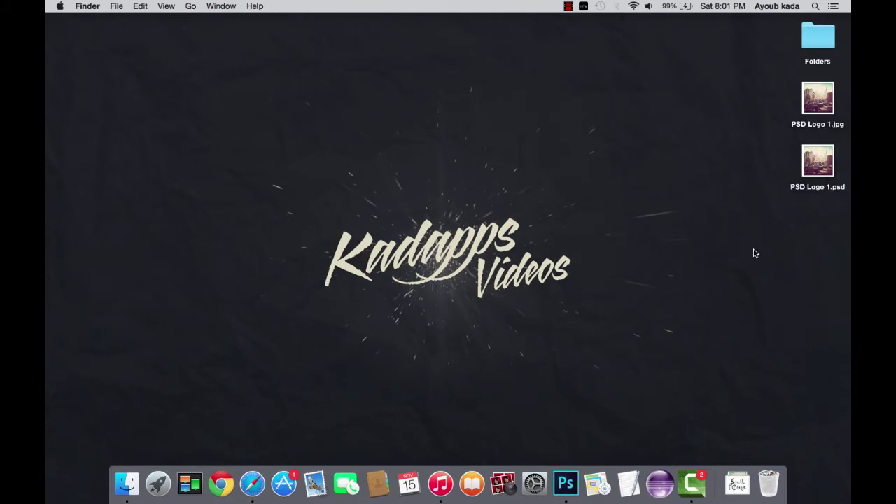
Create a blank white 1000 × 1000 px, 144 ppi document and show the Downloads stack.
{"action": "left_click", "coordinate": [566, 483]}
{"action": "left_click", "coordinate": [133, 6]}
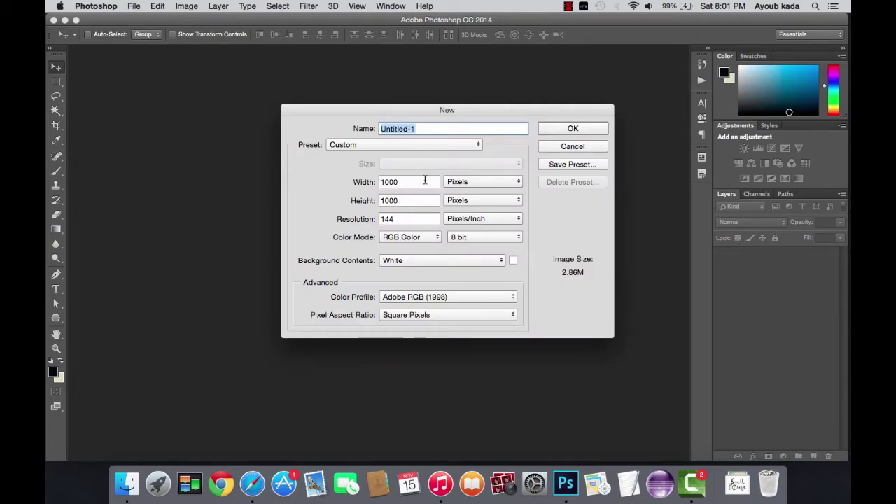
{"action": "key", "text": "Return"}
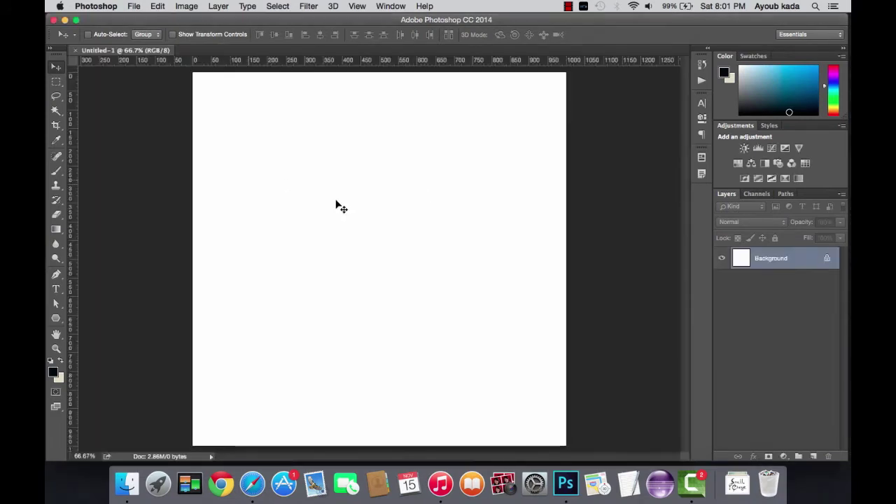
{"action": "key", "text": "super+equal"}
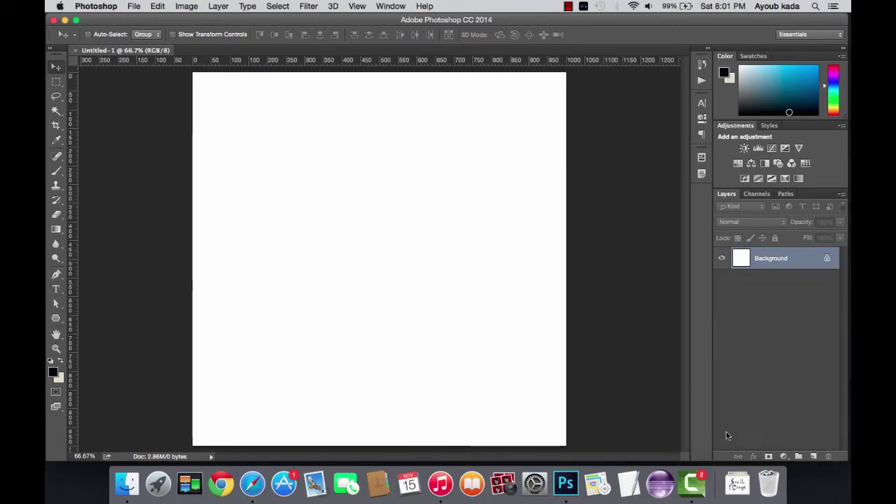
{"action": "left_click", "coordinate": [744, 499]}
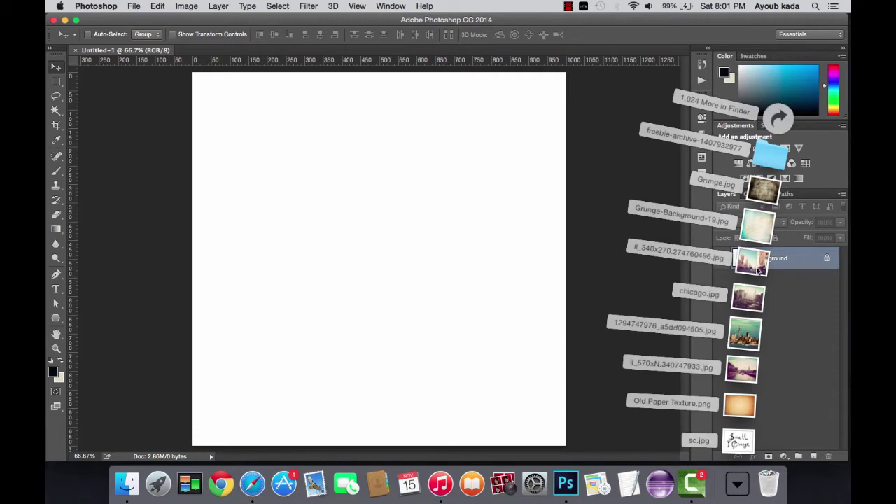
Drop chicago.jpg onto the canvas and scale it beyond all canvas edges.
{"action": "left_click_drag", "start_coordinate": [748, 297], "coordinate": [400, 259]}
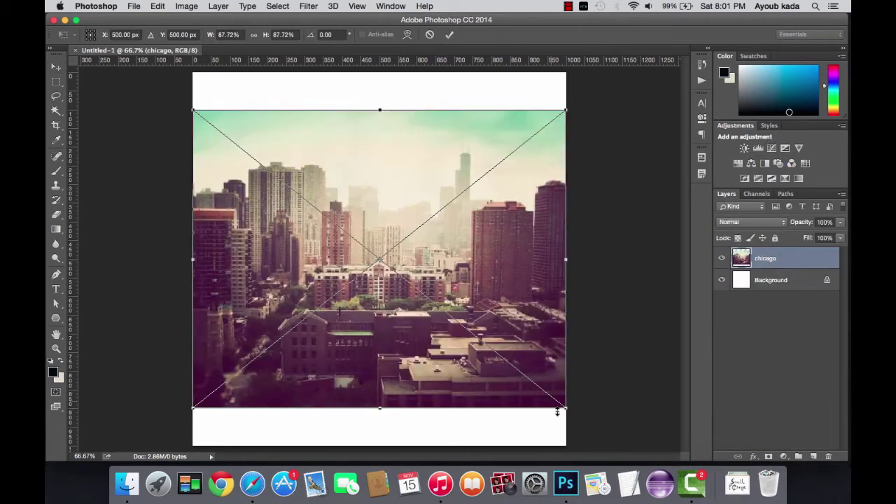
{"action": "left_click_drag", "start_coordinate": [566, 408], "coordinate": [616, 448]}
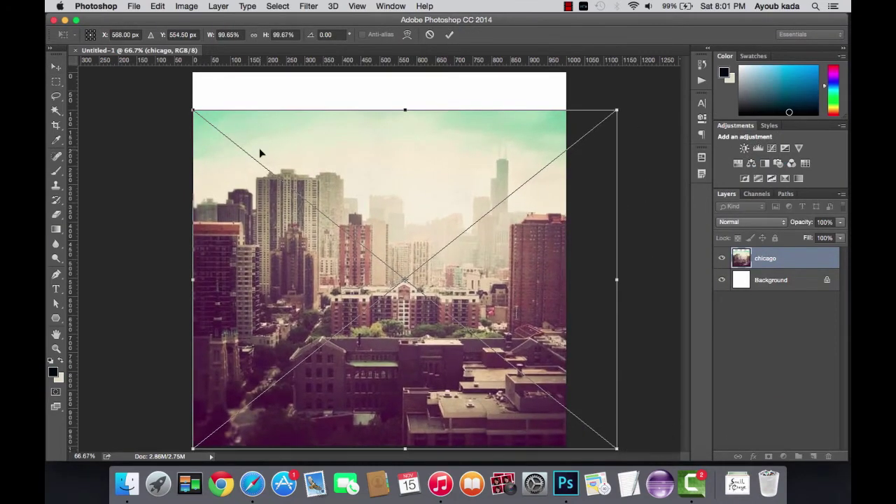
{"action": "left_click_drag", "start_coordinate": [190, 108], "coordinate": [140, 65]}
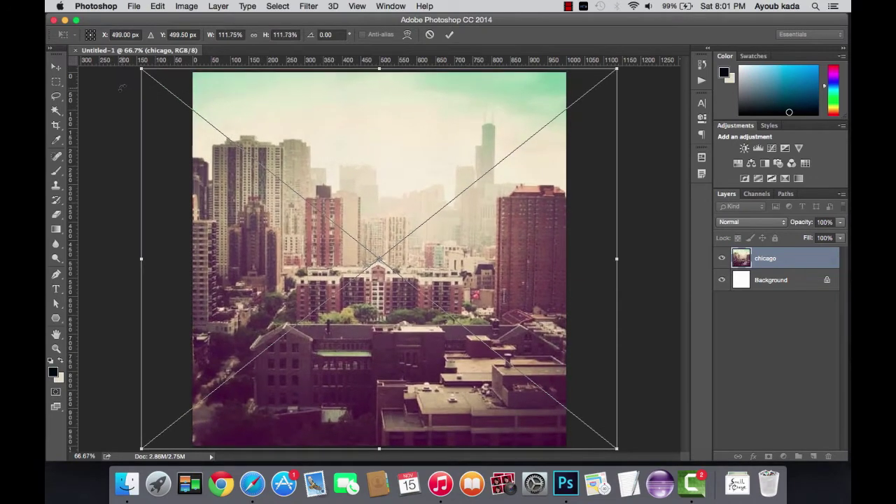
{"action": "key", "text": "Return"}
{"action": "key", "text": "super+minus"}
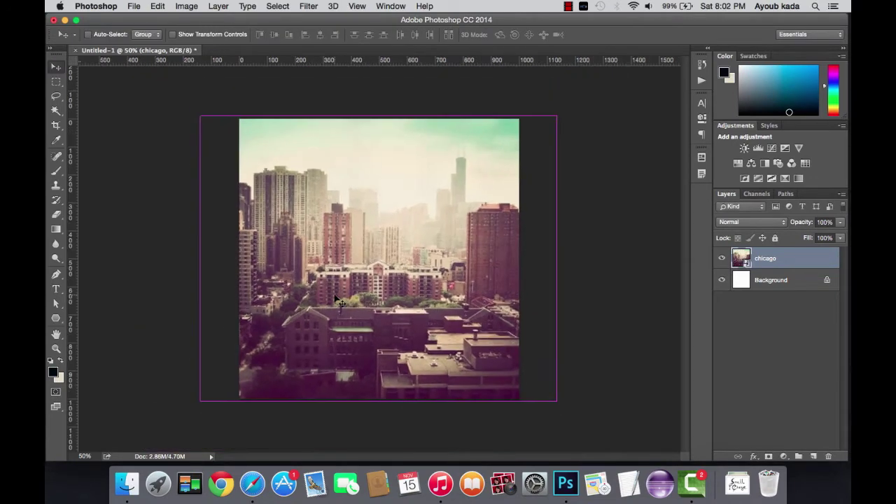
Hide the chicago layer and draw a tall, thin vertical rectangle mid-canvas.
{"action": "left_click", "coordinate": [60, 316]}
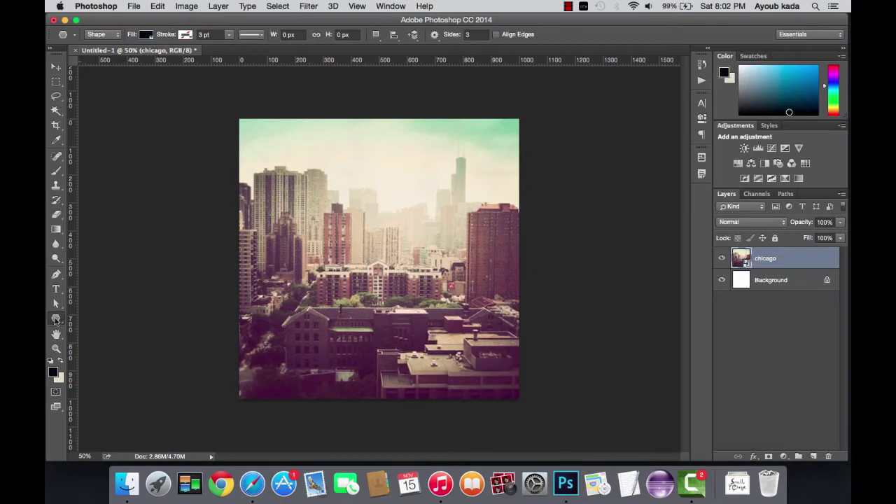
{"action": "left_click_drag", "start_coordinate": [56, 320], "coordinate": [104, 315]}
{"action": "key", "text": "super+plus"}
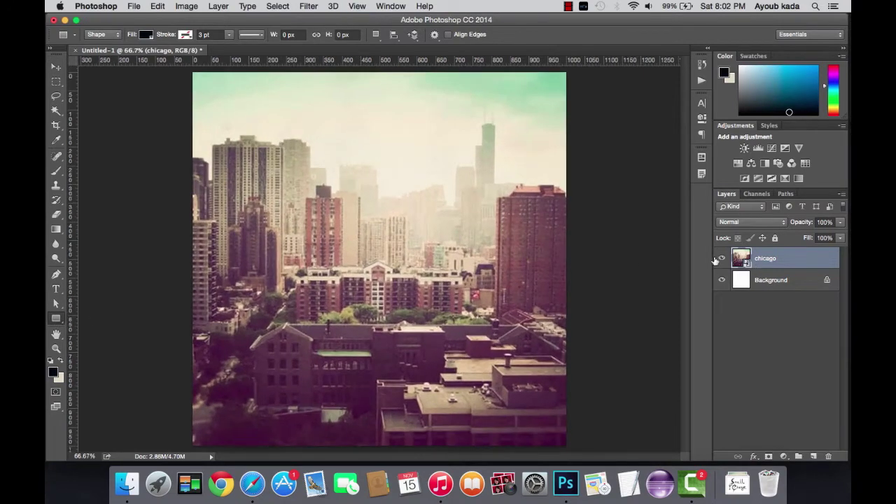
{"action": "left_click", "coordinate": [721, 259]}
{"action": "left_click_drag", "start_coordinate": [360, 147], "coordinate": [363, 340]}
Duplicate the line, rotate the copy 30°, and delete the original vertical line.
{"action": "left_click", "coordinate": [56, 66]}
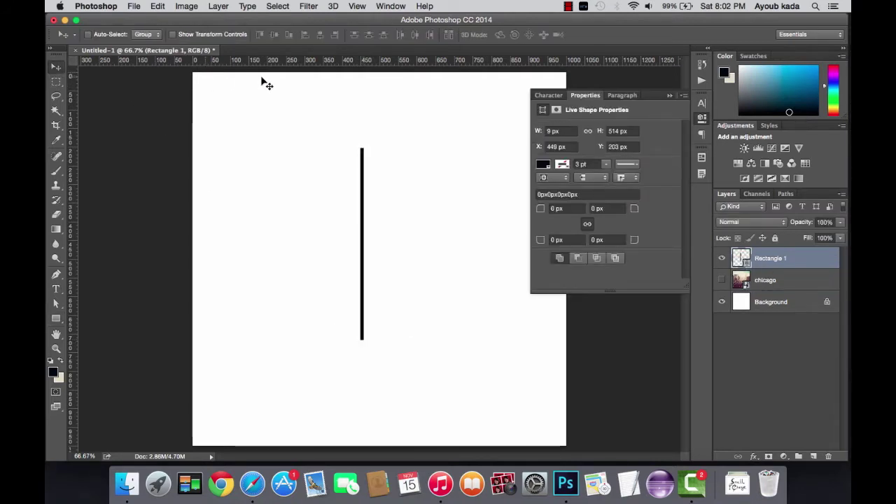
{"action": "left_click", "coordinate": [217, 5]}
{"action": "left_click", "coordinate": [242, 41]}
{"action": "key", "text": "Return"}
{"action": "key", "text": "ctrl+t"}
{"action": "left_click_drag", "start_coordinate": [384, 133], "coordinate": [440, 171]}
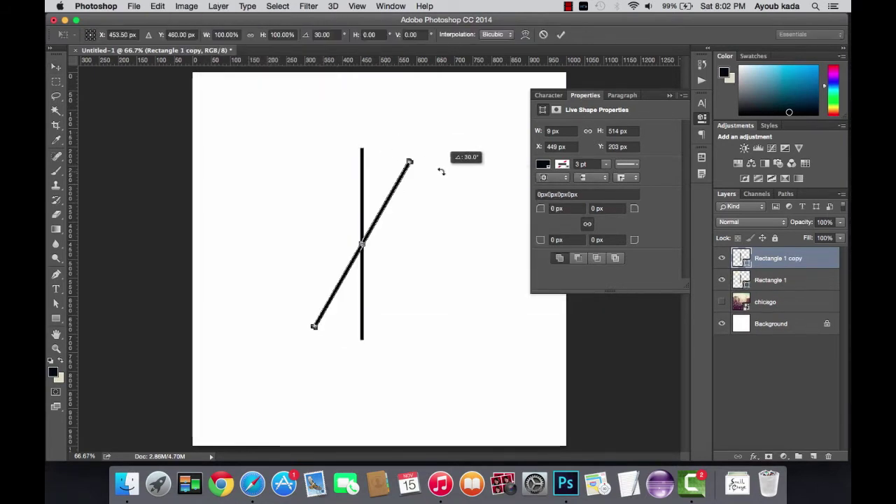
{"action": "key", "text": "Return"}
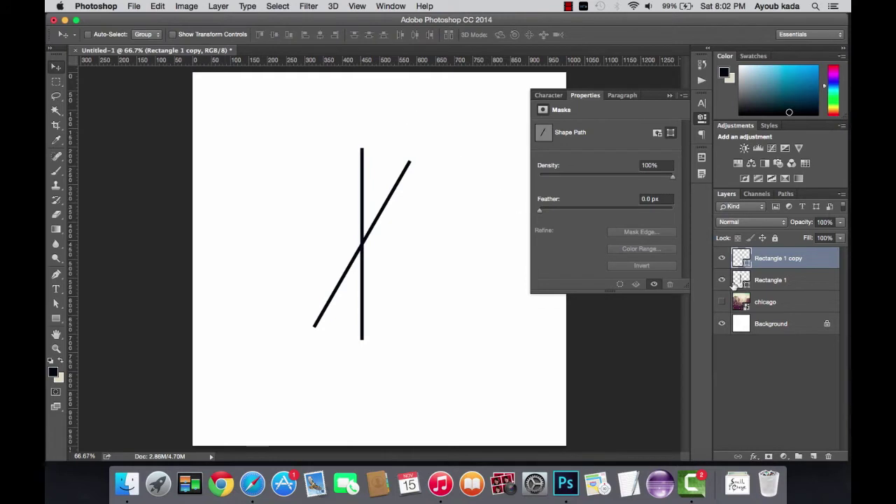
{"action": "left_click", "coordinate": [769, 280]}
{"action": "key", "text": "Delete"}
{"action": "left_click", "coordinate": [777, 259]}
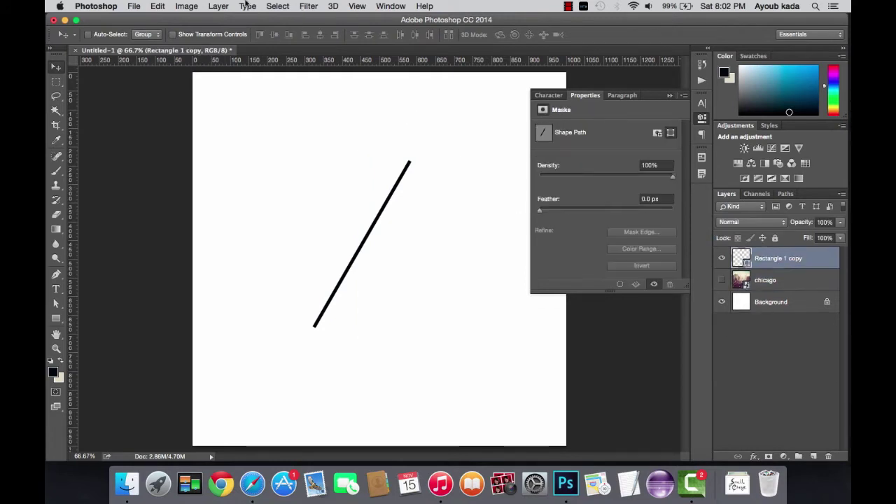
Duplicate the slanted line, mirror it with W -100%, and rotate it 15° back.
{"action": "left_click", "coordinate": [219, 6]}
{"action": "left_click", "coordinate": [245, 40]}
{"action": "key", "text": "Return"}
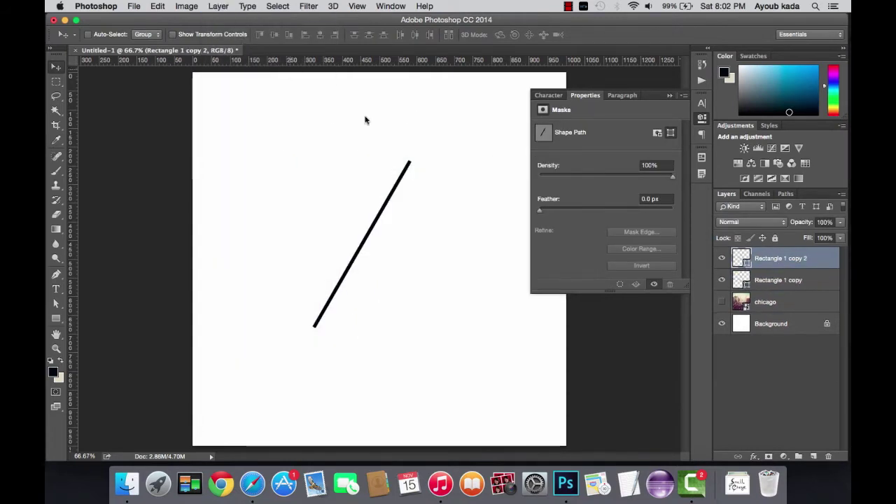
{"action": "key", "text": "ctrl+t"}
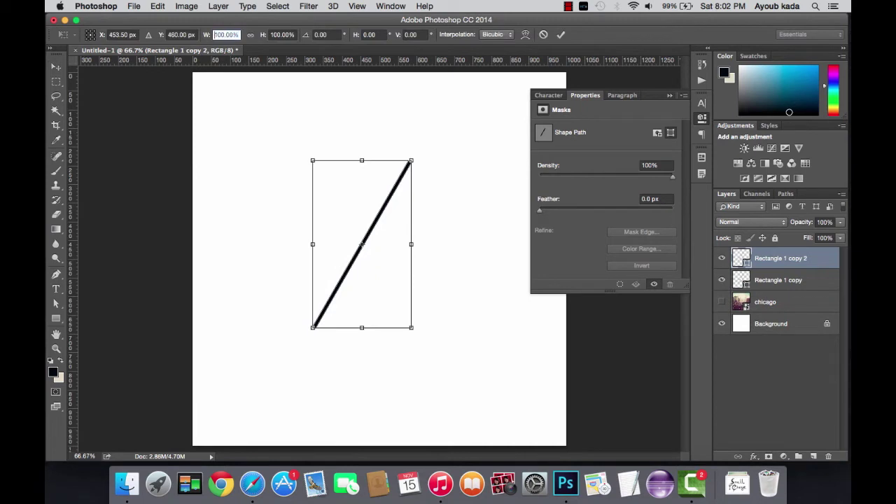
{"action": "type", "text": "-100"}
{"action": "key", "text": "Return"}
{"action": "left_click_drag", "start_coordinate": [452, 110], "coordinate": [401, 117]}
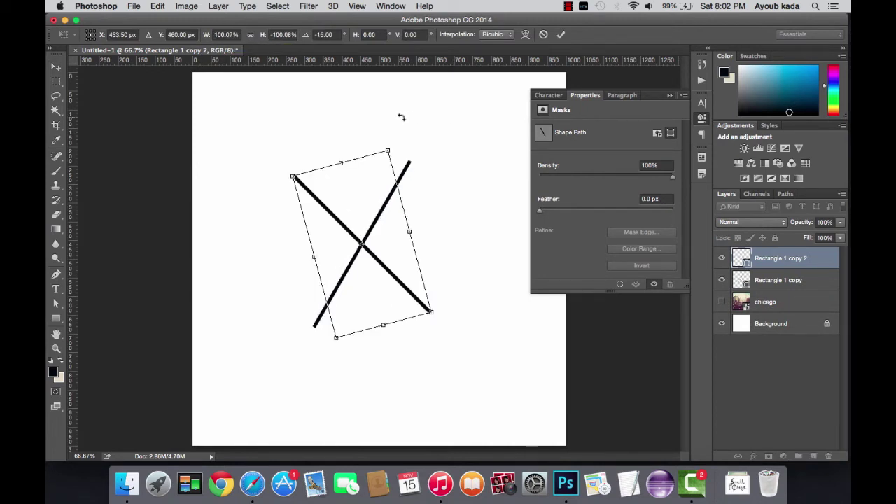
{"action": "key", "text": "Return"}
Rotate the first slanted line 15° so the two lines form an even X.
{"action": "left_click", "coordinate": [785, 274]}
{"action": "key", "text": "ctrl+t"}
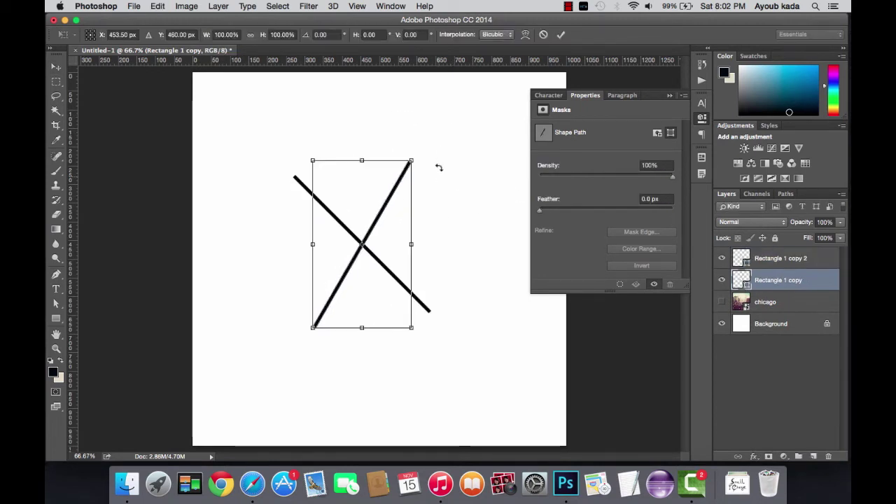
{"action": "left_click_drag", "start_coordinate": [432, 144], "coordinate": [462, 164]}
{"action": "key", "text": "Return"}
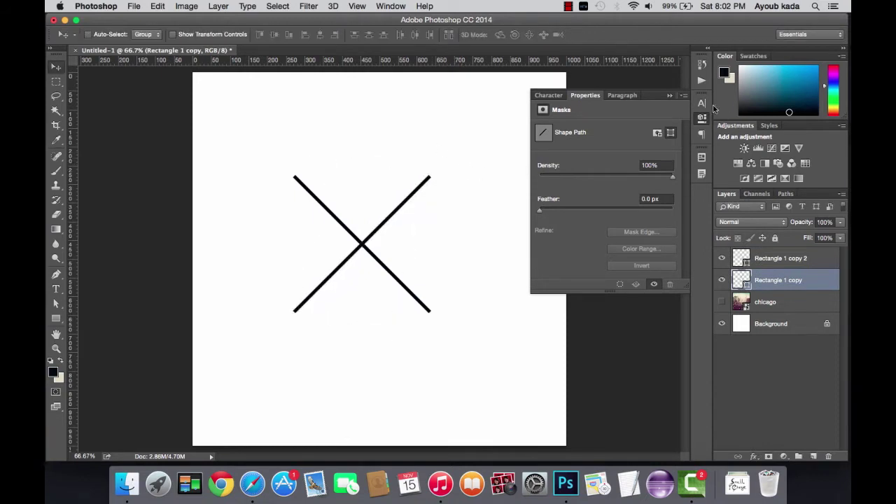
{"action": "left_click", "coordinate": [669, 95]}
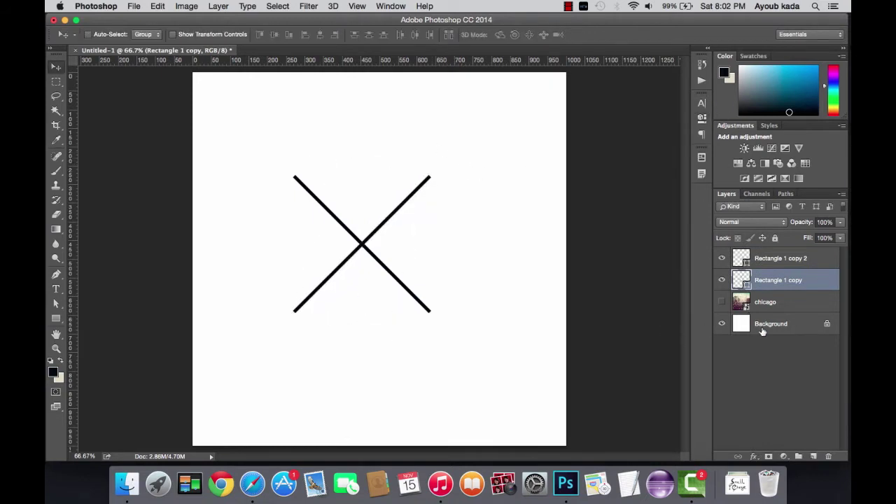
Add vertical and horizontal guides crossing at the canvas center, 500 px.
{"action": "left_click", "coordinate": [758, 326]}
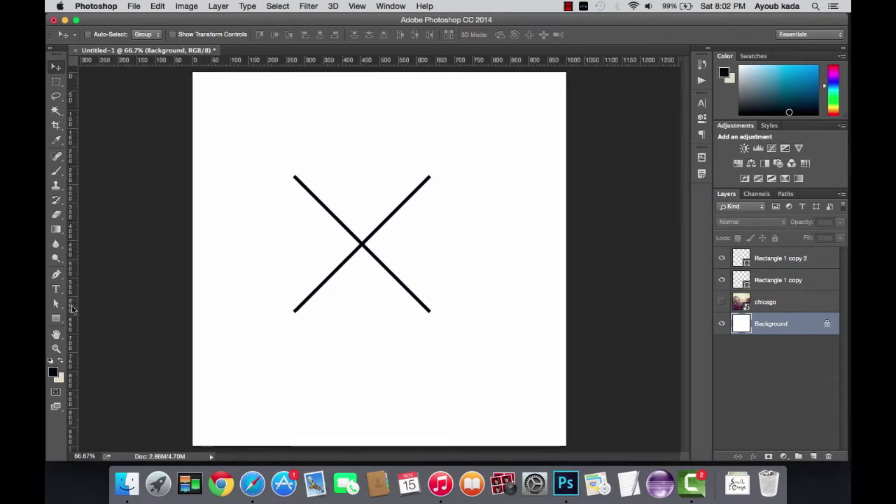
{"action": "left_click_drag", "start_coordinate": [73, 309], "coordinate": [379, 337]}
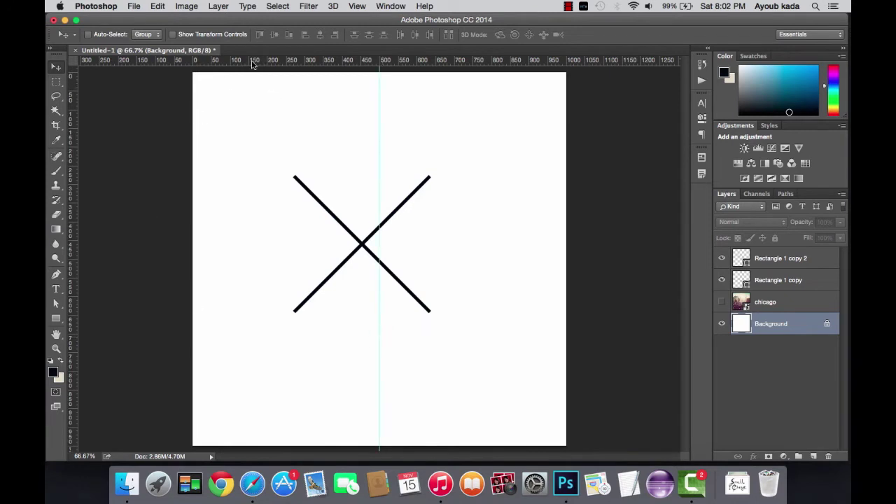
{"action": "left_click_drag", "start_coordinate": [253, 63], "coordinate": [337, 263]}
Move both line layers together onto the guides' crossing, checking the equal 315 px spacing.
{"action": "left_click", "coordinate": [790, 280]}
{"action": "left_click", "coordinate": [778, 258], "text": "shift"}
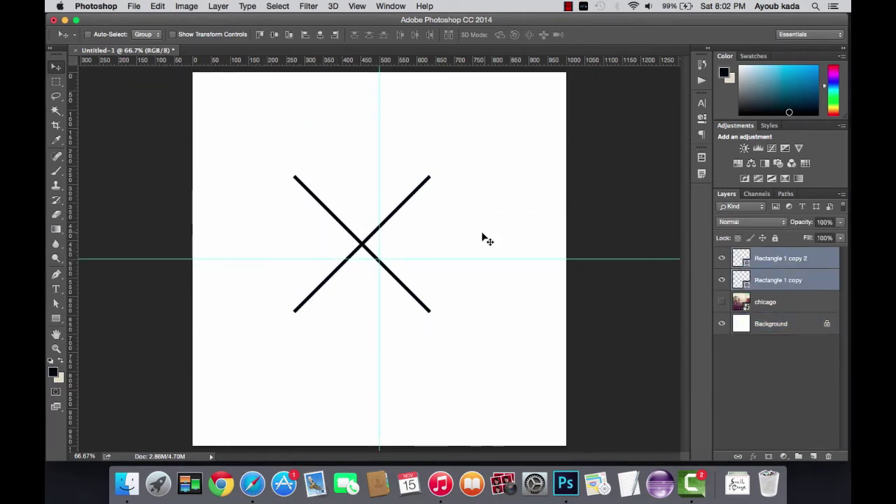
{"action": "key", "text": "ctrl+t"}
{"action": "left_click_drag", "start_coordinate": [413, 246], "coordinate": [427, 264]}
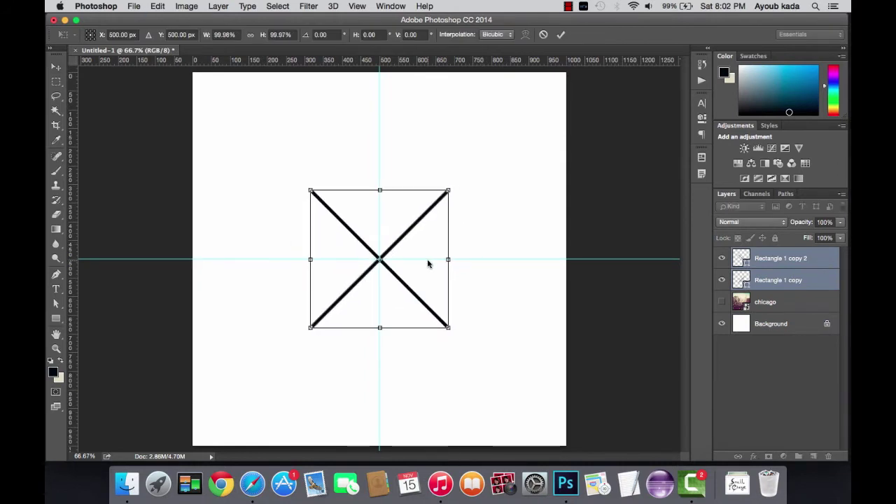
{"action": "key", "text": "Return"}
{"action": "key", "text": "ctrl+plus"}
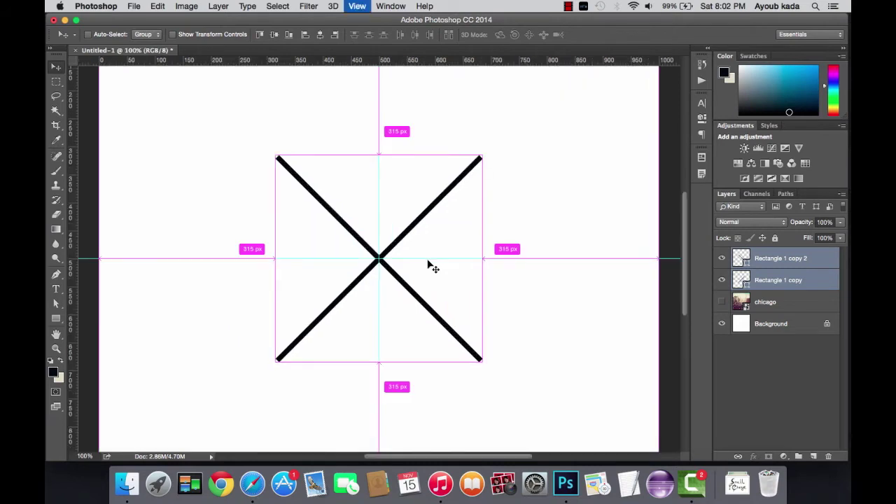
{"action": "key", "text": "ctrl+plus"}
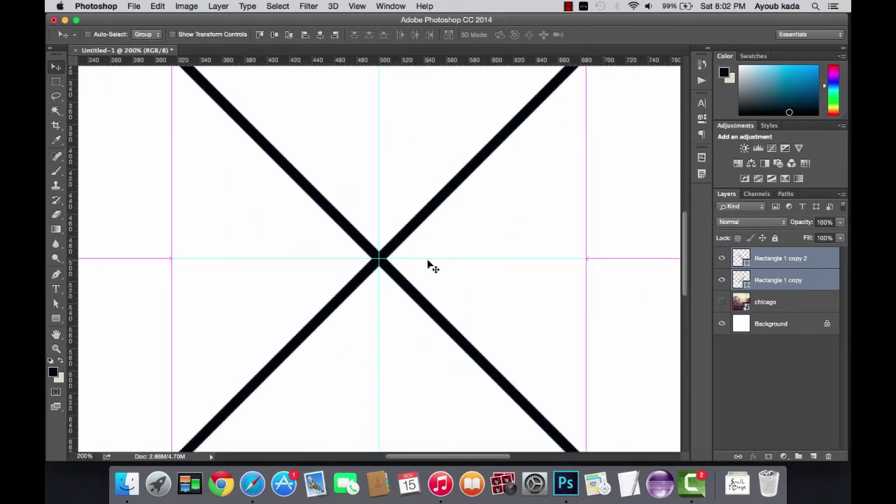
{"action": "key", "text": "ctrl+minus"}
{"action": "key", "text": "ctrl+minus"}
{"action": "key", "text": "ctrl+plus"}
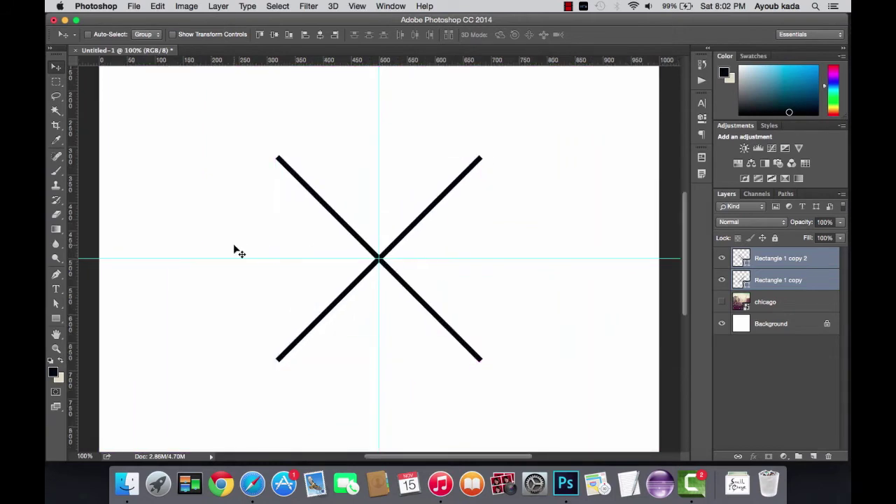
Add a '>' text layer left of the X in Nexa Light Regular and set its size.
{"action": "left_click", "coordinate": [59, 289]}
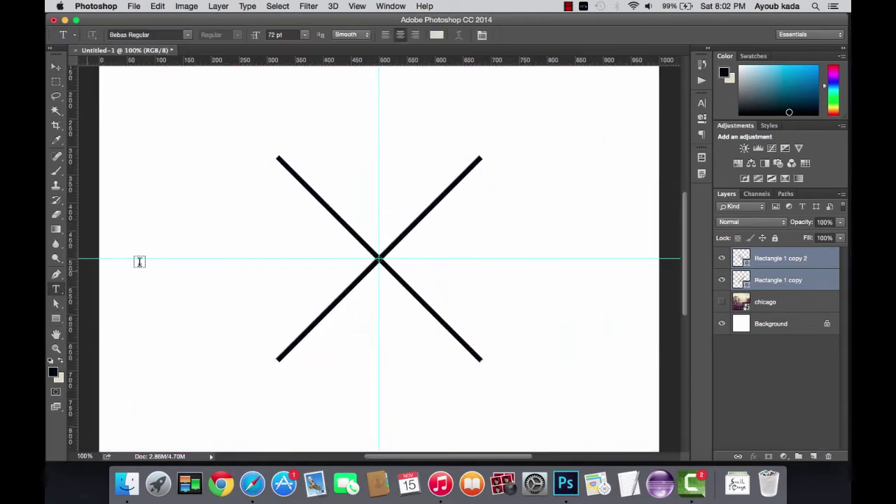
{"action": "left_click", "coordinate": [240, 208]}
{"action": "type", "text": ">"}
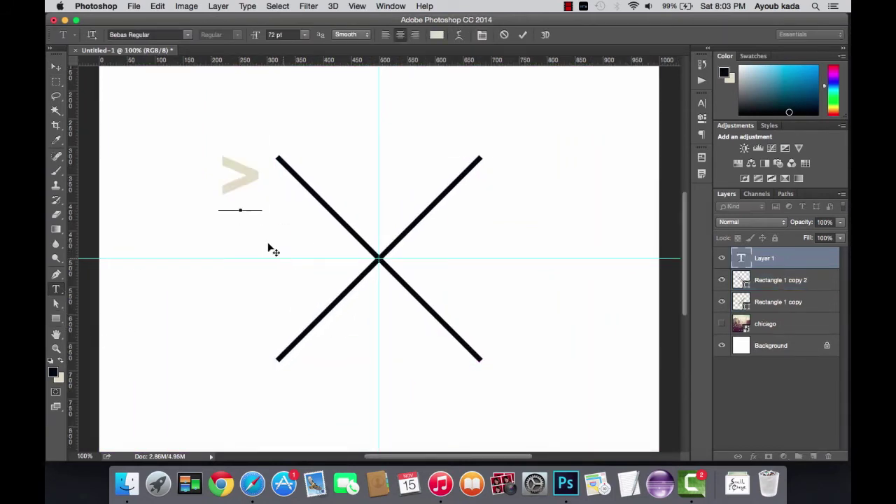
{"action": "left_click_drag", "start_coordinate": [265, 262], "coordinate": [272, 323]}
{"action": "key", "text": "ctrl+a"}
{"action": "left_click", "coordinate": [151, 34]}
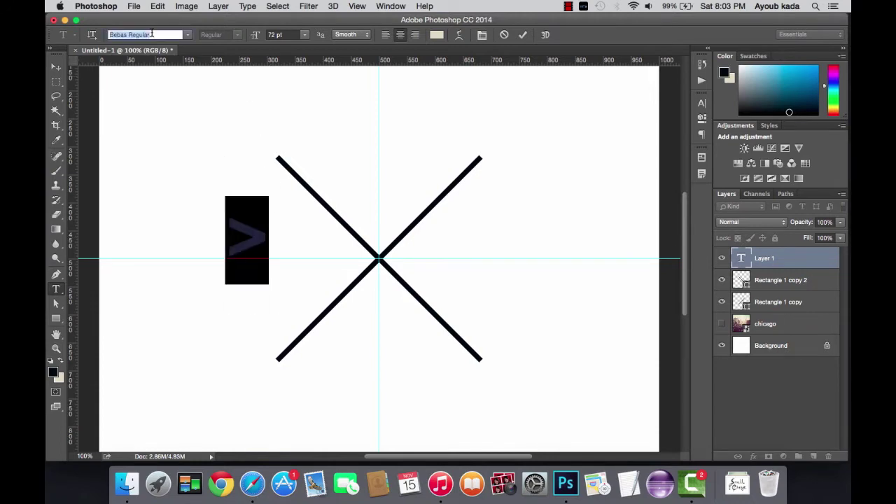
{"action": "type", "text": "nexa"}
{"action": "key", "text": "Down"}
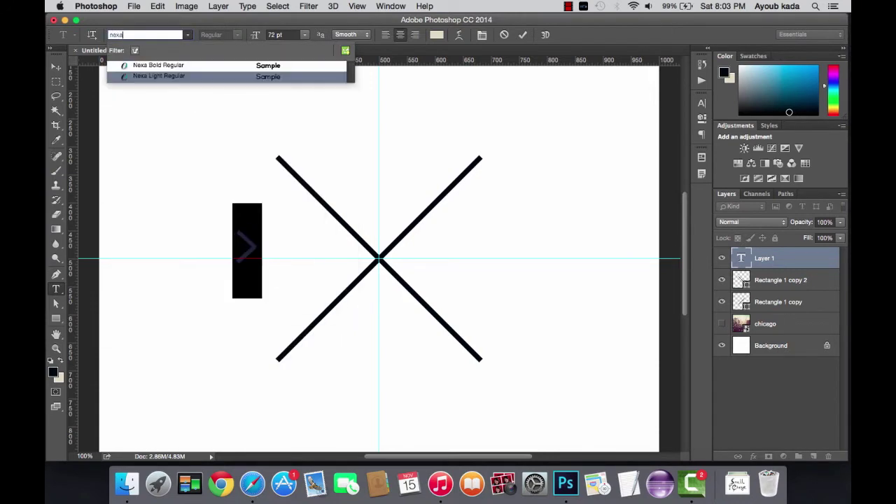
{"action": "key", "text": "Return"}
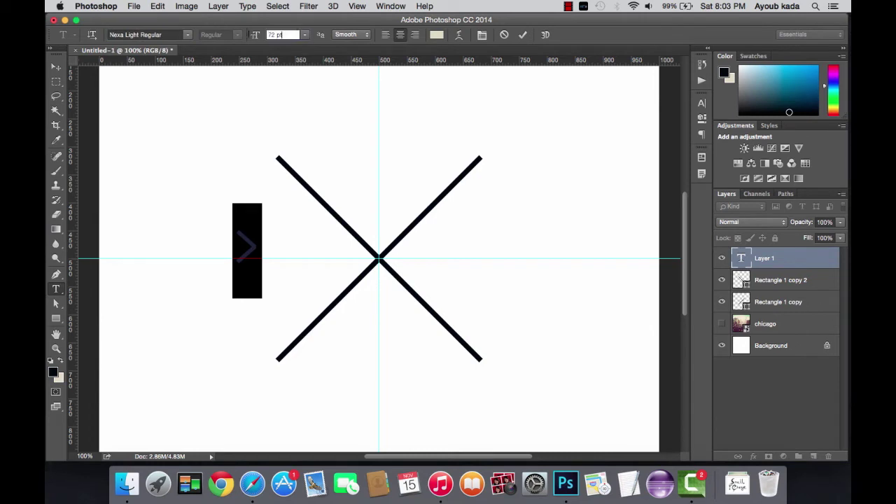
{"action": "type", "text": "120"}
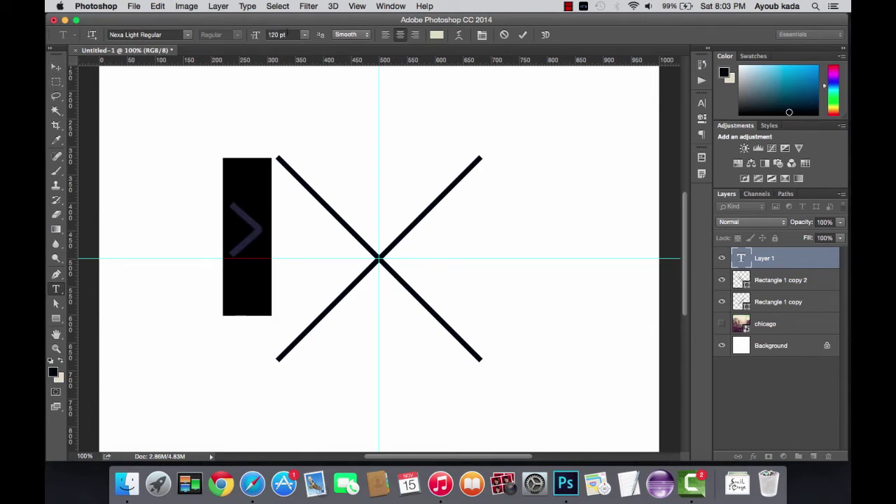
{"action": "type", "text": "100"}
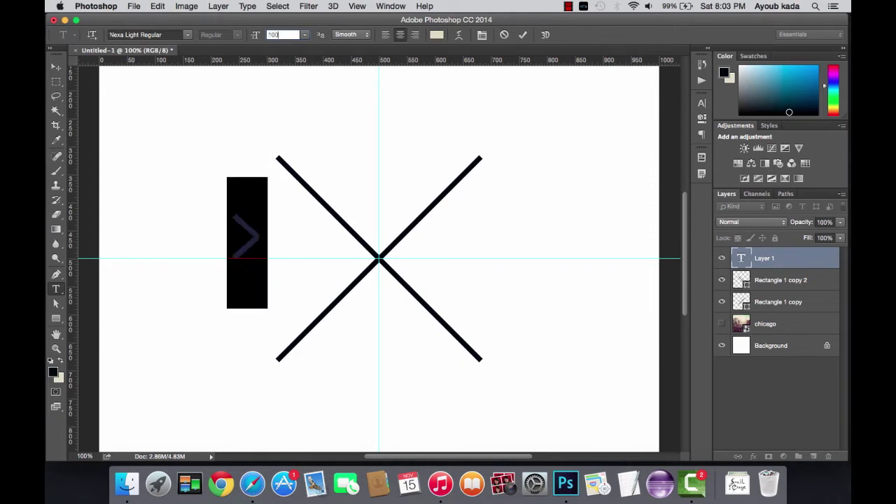
Rotate the '>' glyph about -30° so it points along the X's arm.
{"action": "left_click", "coordinate": [56, 66]}
{"action": "key", "text": "ctrl+t"}
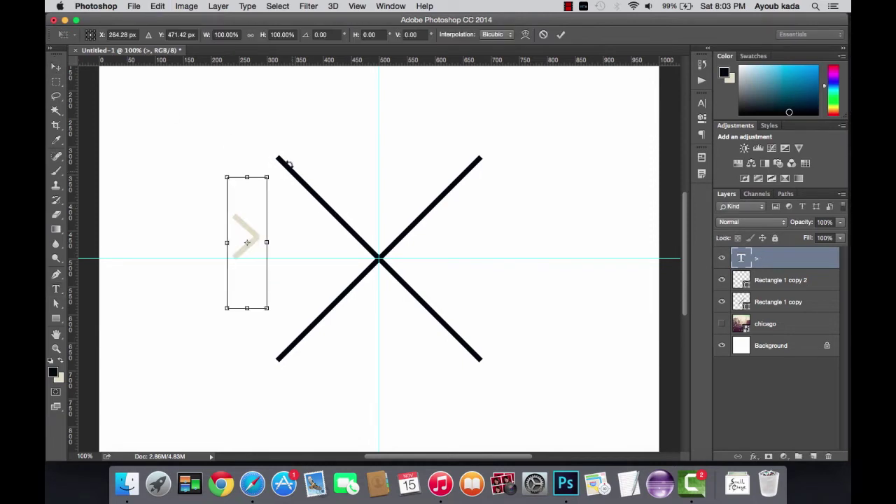
{"action": "left_click_drag", "start_coordinate": [290, 163], "coordinate": [239, 165]}
{"action": "key", "text": "Return"}
{"action": "key", "text": "ctrl+t"}
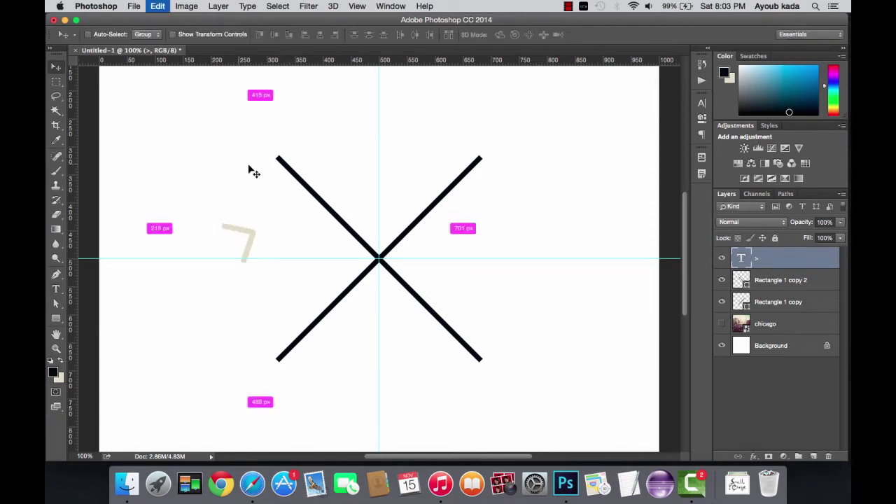
{"action": "left_click_drag", "start_coordinate": [281, 162], "coordinate": [266, 157]}
{"action": "key", "text": "Return"}
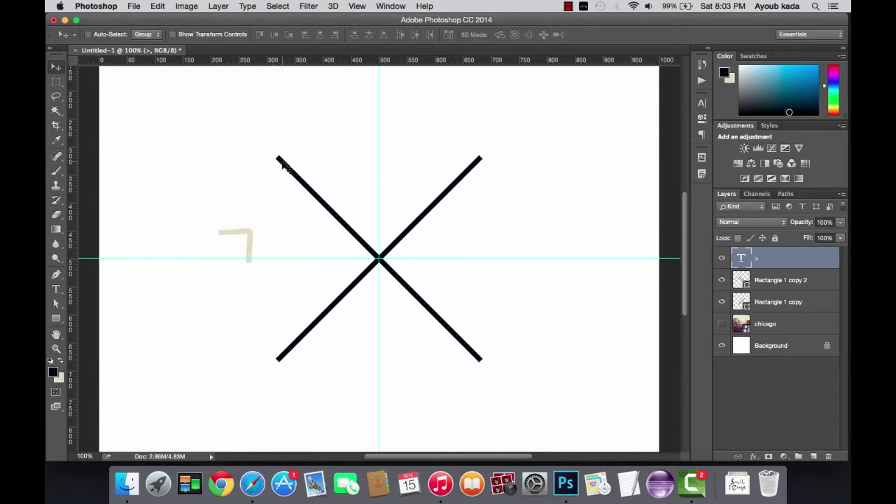
Move the '>' to the lower-left arm's tip and scale it to about 87%.
{"action": "key", "text": "ctrl+plus"}
{"action": "scroll", "coordinate": [287, 168], "scroll_direction": "left", "scroll_amount": 5}
{"action": "scroll", "coordinate": [287, 168], "scroll_direction": "down", "scroll_amount": 2}
{"action": "key", "text": "ctrl+t"}
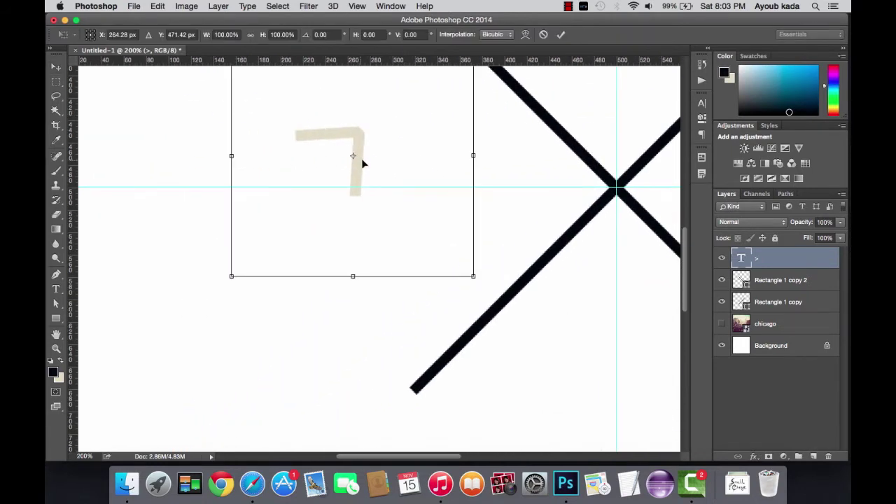
{"action": "mouse_move", "coordinate": [360, 164]}
{"action": "left_mouse_down"}
{"action": "mouse_move", "coordinate": [429, 404]}
{"action": "mouse_move", "coordinate": [414, 414]}
{"action": "left_mouse_up"}
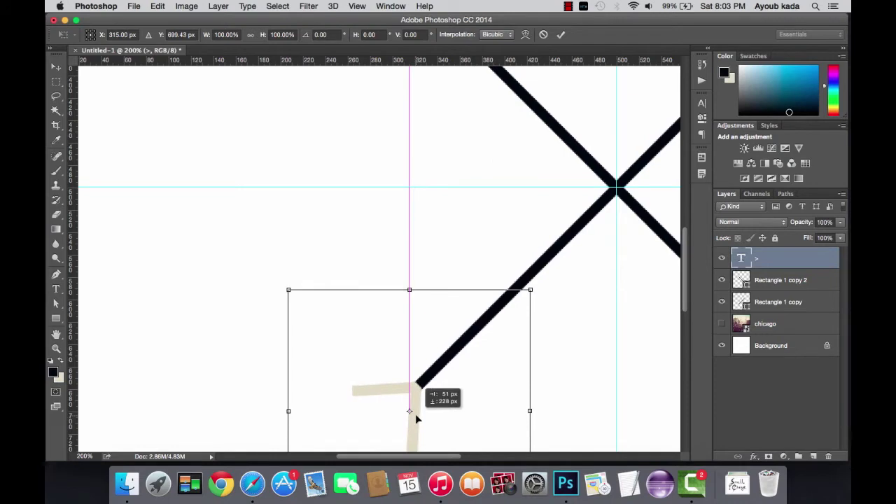
{"action": "key", "text": "ctrl+plus"}
{"action": "scroll", "coordinate": [457, 366], "scroll_direction": "down", "scroll_amount": 5}
{"action": "scroll", "coordinate": [490, 245], "scroll_direction": "right", "scroll_amount": 4}
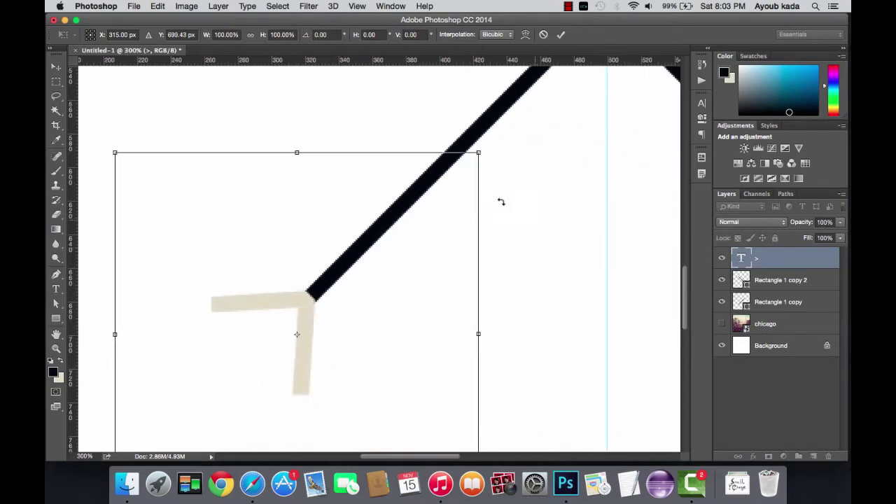
{"action": "left_click_drag", "start_coordinate": [478, 152], "coordinate": [428, 200]}
{"action": "left_click_drag", "start_coordinate": [380, 283], "coordinate": [404, 260]}
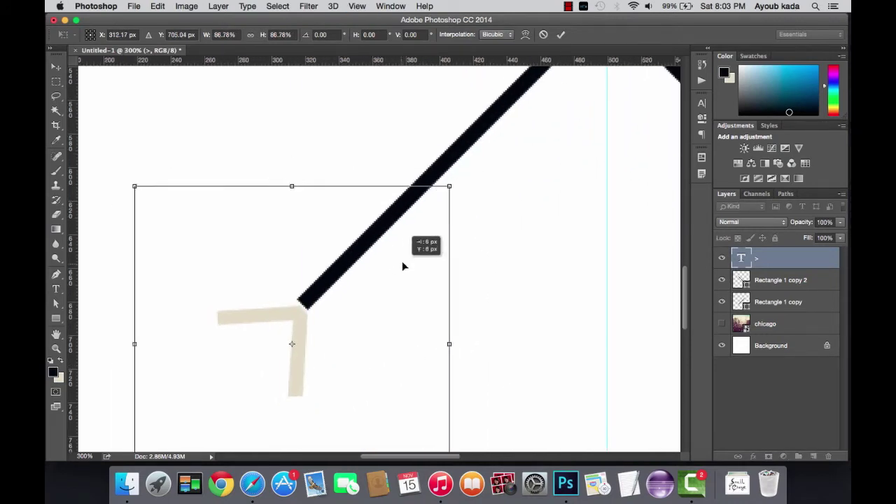
{"action": "key", "text": "Return"}
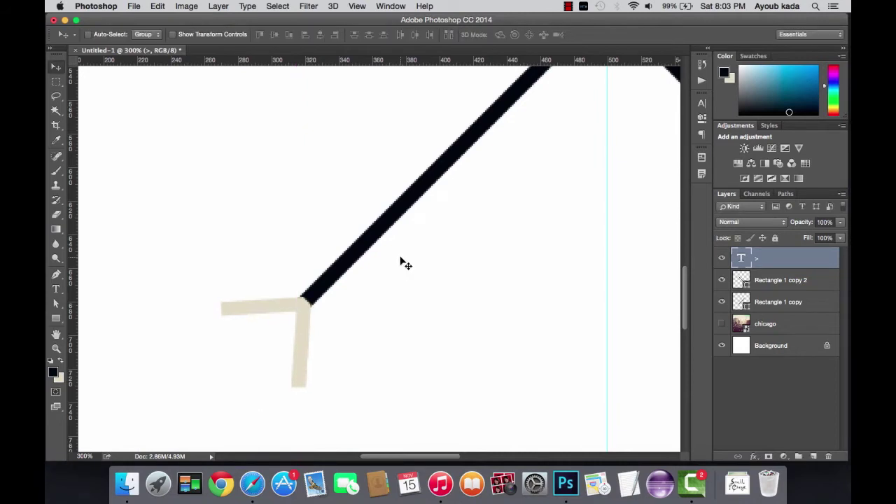
Recolour the '>' text to near-black #081016.
{"action": "double_click", "coordinate": [741, 259]}
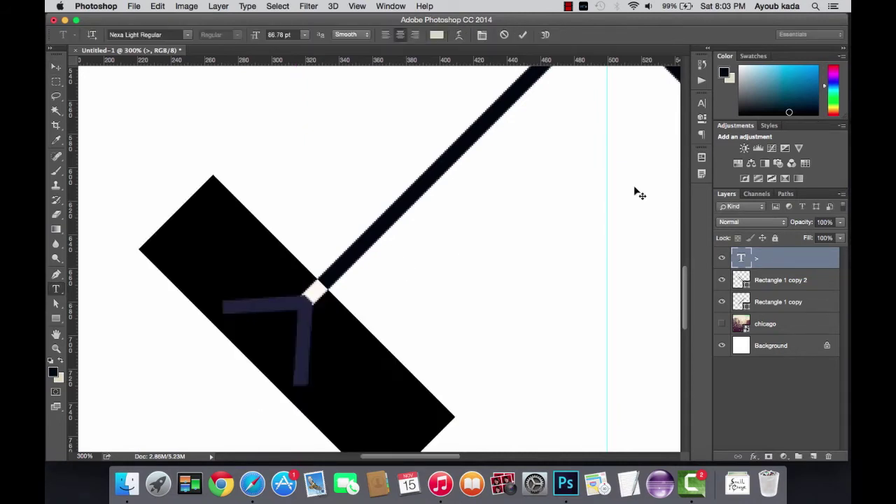
{"action": "left_click", "coordinate": [436, 37]}
{"action": "left_click", "coordinate": [622, 230]}
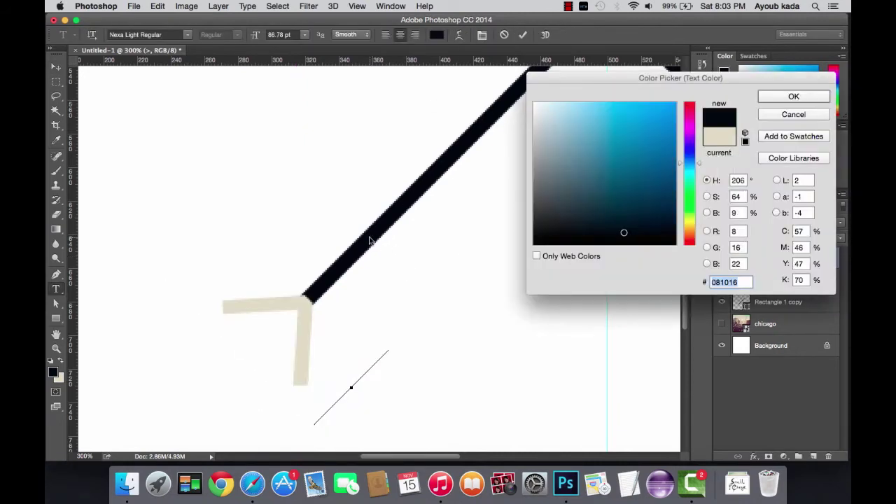
{"action": "left_click", "coordinate": [793, 96]}
{"action": "left_click", "coordinate": [56, 79]}
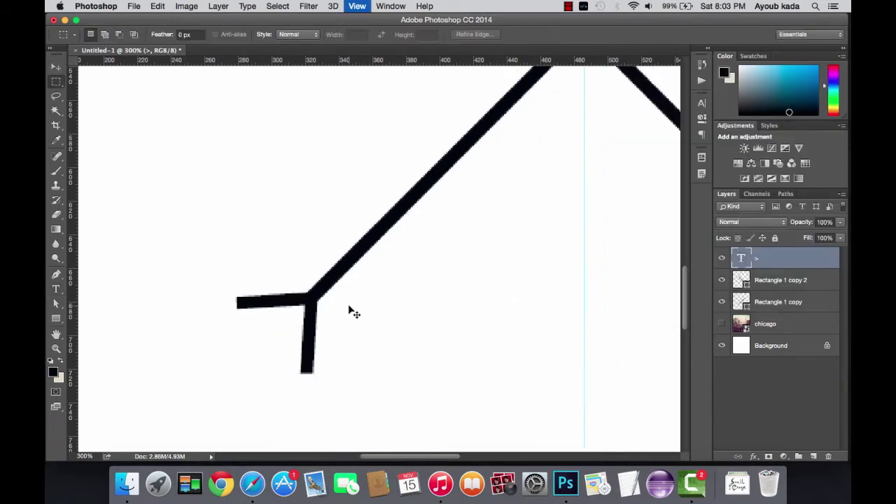
{"action": "left_click", "coordinate": [219, 6]}
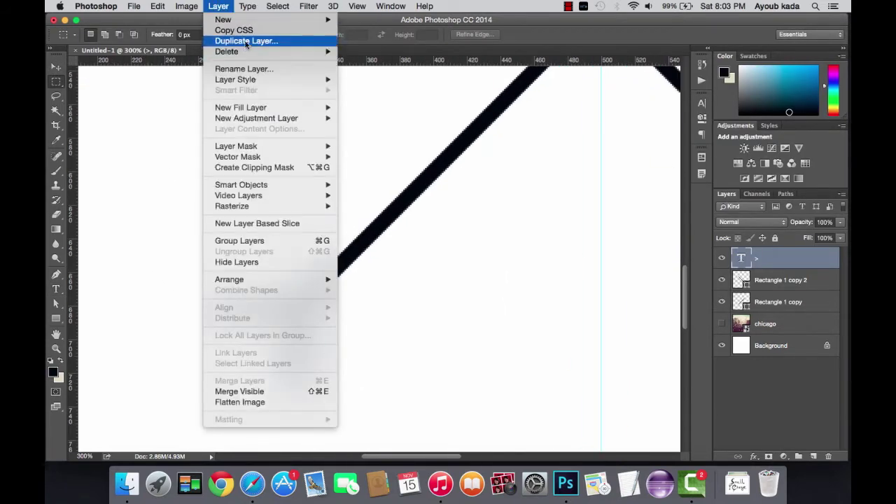
Duplicate the '>' layer, make the copy 60 pt, and nest it inside the first chevron.
{"action": "left_click", "coordinate": [241, 41]}
{"action": "key", "text": "Return"}
{"action": "double_click", "coordinate": [739, 258]}
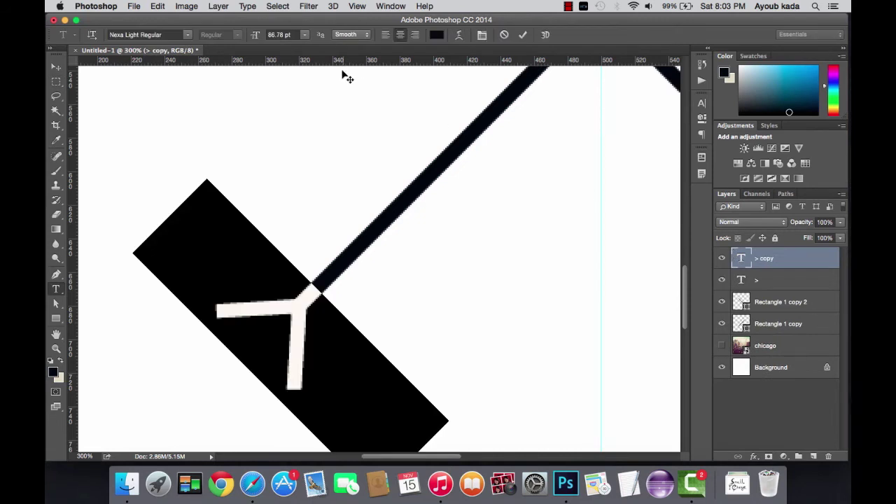
{"action": "left_click", "coordinate": [306, 37]}
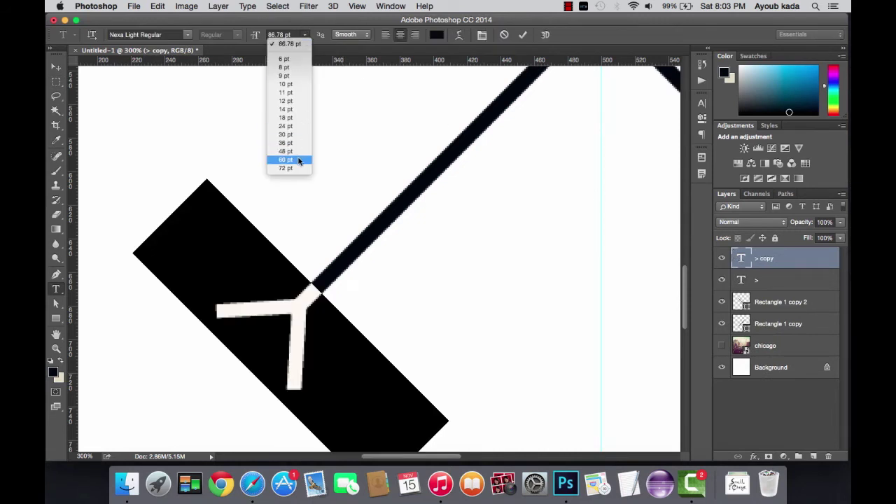
{"action": "left_click", "coordinate": [297, 161]}
{"action": "left_click_drag", "start_coordinate": [360, 188], "coordinate": [328, 184]}
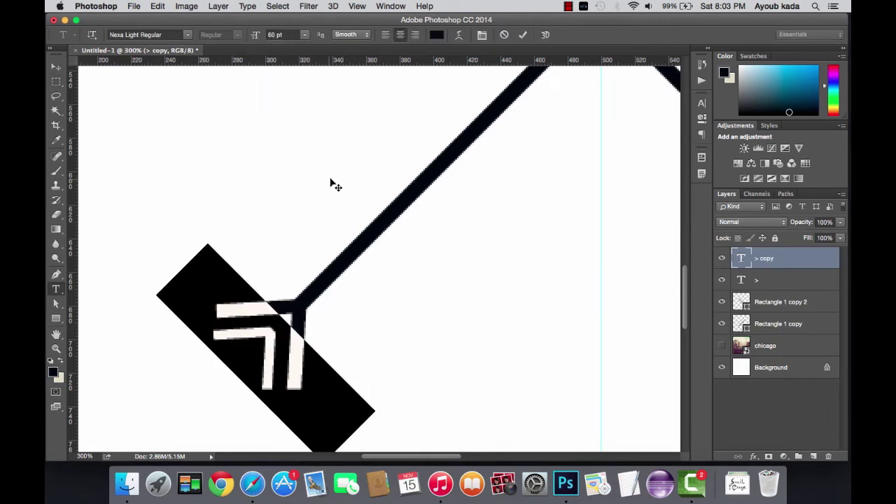
{"action": "left_click", "coordinate": [56, 67]}
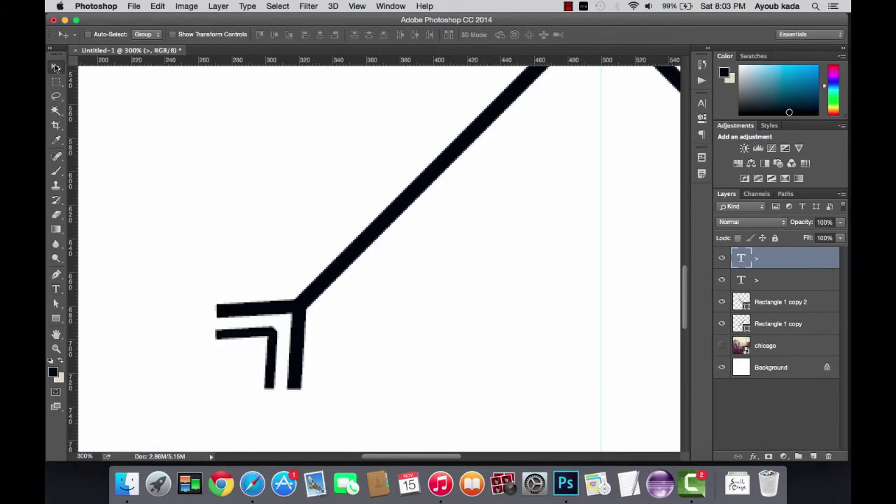
{"action": "key", "text": "Right"}
{"action": "key", "text": "Up"}
{"action": "key", "text": "Right"}
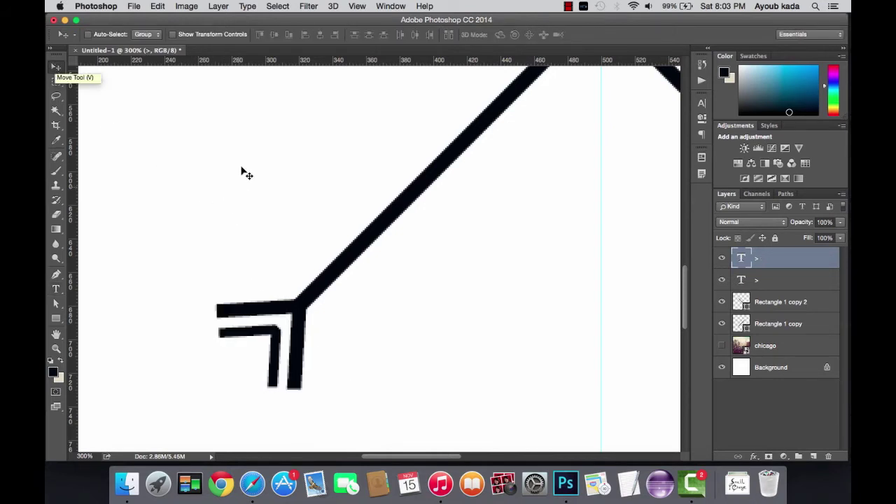
Add a third '>' copy at 30 pt, fitted inside the other two chevrons.
{"action": "left_click", "coordinate": [222, 6]}
{"action": "left_click", "coordinate": [239, 42]}
{"action": "key", "text": "Return"}
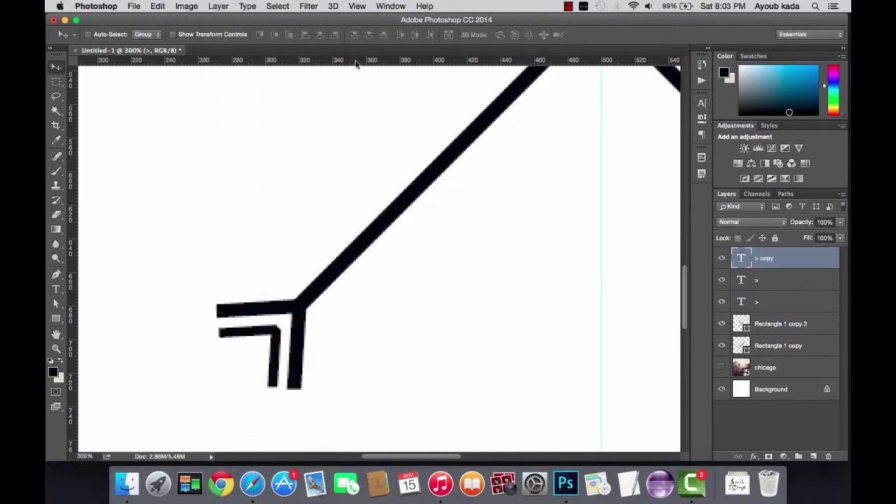
{"action": "double_click", "coordinate": [741, 258]}
{"action": "left_click", "coordinate": [305, 35]}
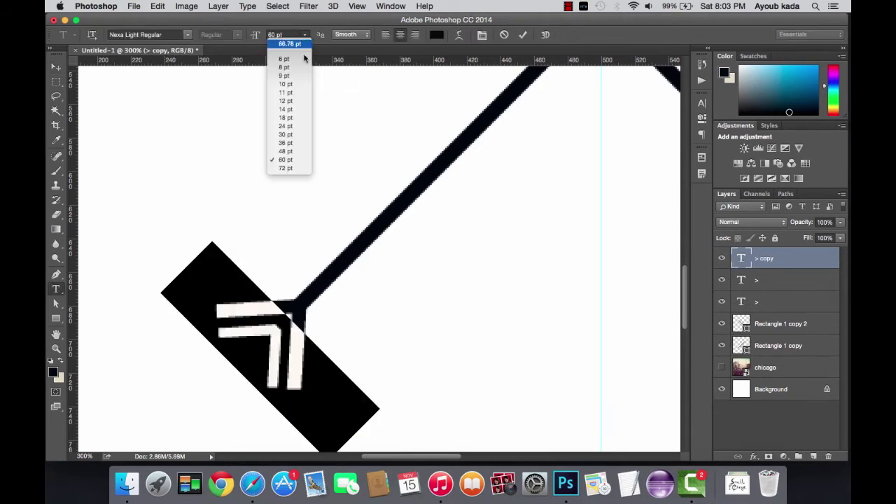
{"action": "left_click", "coordinate": [295, 138]}
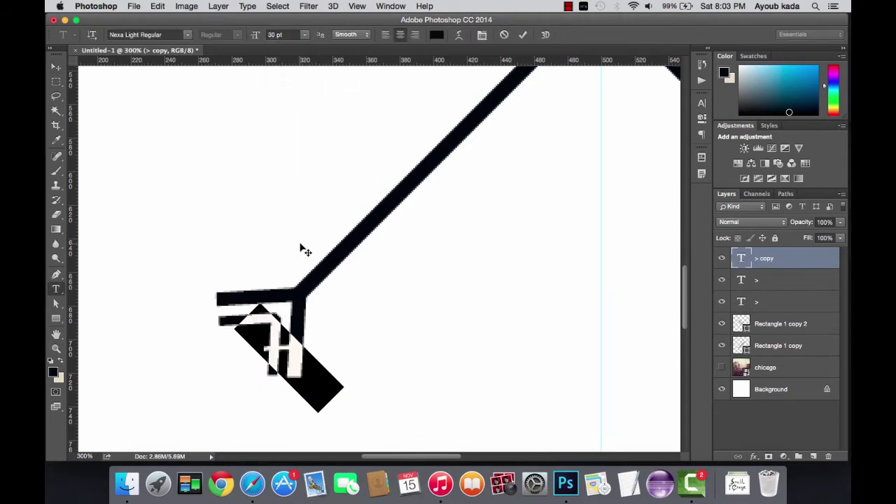
{"action": "left_click_drag", "start_coordinate": [323, 258], "coordinate": [259, 242]}
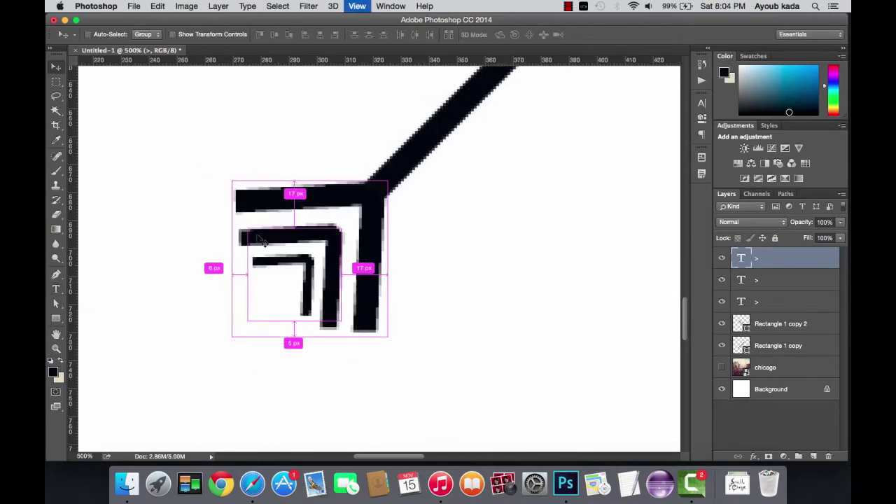
{"action": "key", "text": "ctrl+minus"}
{"action": "key", "text": "ctrl+minus"}
{"action": "key", "text": "ctrl+minus"}
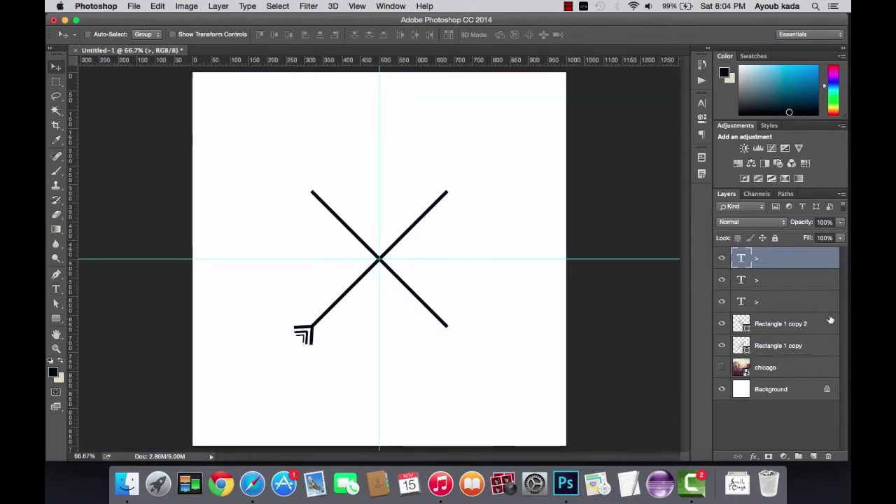
Duplicate the three chevron layers, rotate the copy -90°, and move it to the lower-right arm's end.
{"action": "left_click", "coordinate": [780, 301], "text": "shift"}
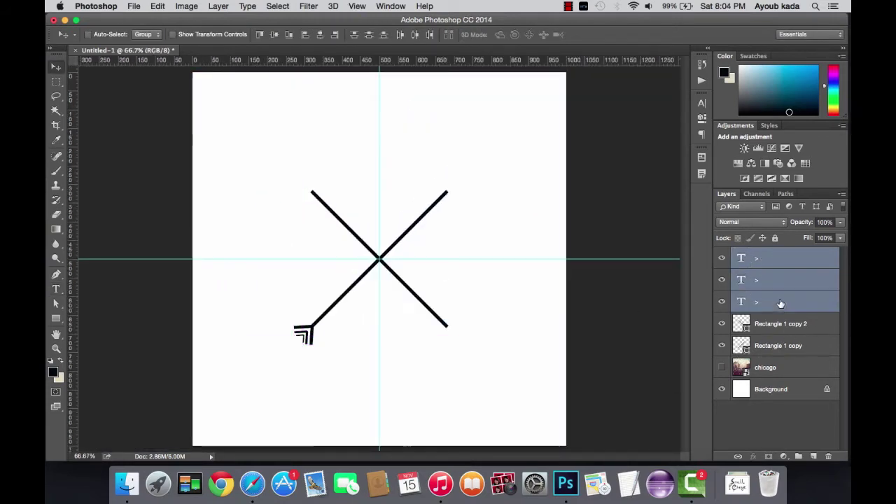
{"action": "left_click", "coordinate": [219, 6]}
{"action": "left_click", "coordinate": [245, 37]}
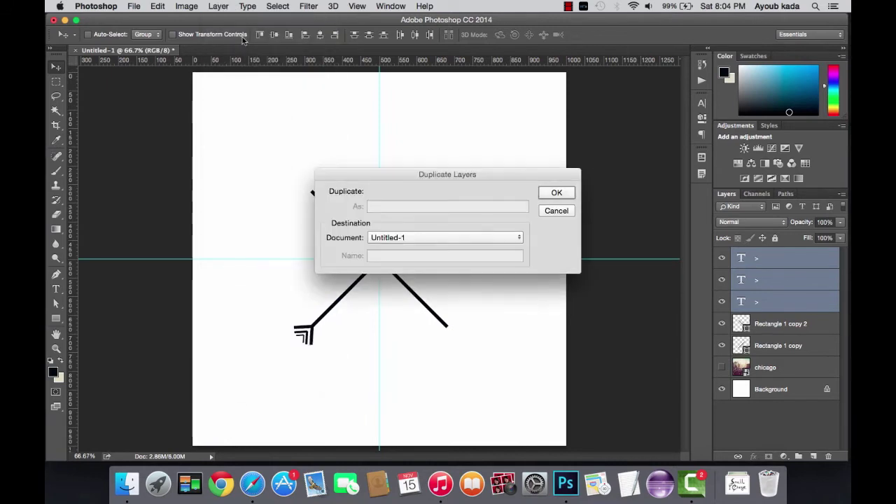
{"action": "key", "text": "Return"}
{"action": "key", "text": "ctrl+t"}
{"action": "left_click_drag", "start_coordinate": [389, 277], "coordinate": [284, 296]}
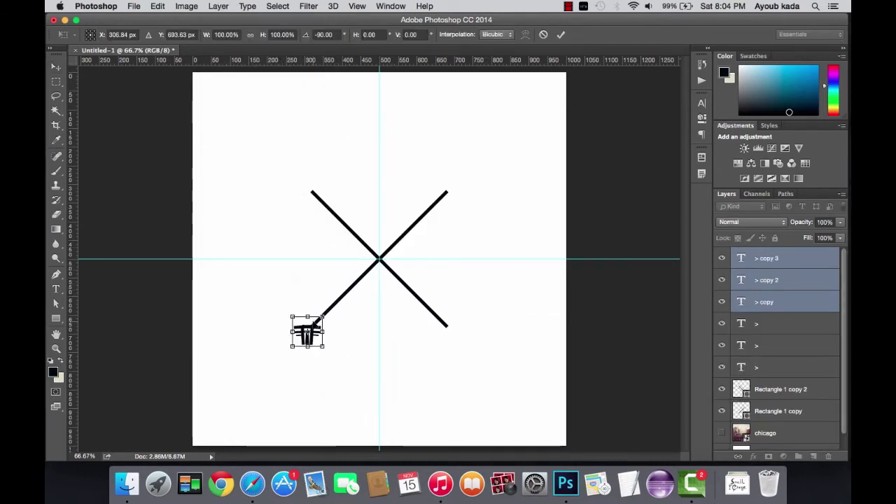
{"action": "left_click_drag", "start_coordinate": [317, 323], "coordinate": [450, 329]}
{"action": "key", "text": "Return"}
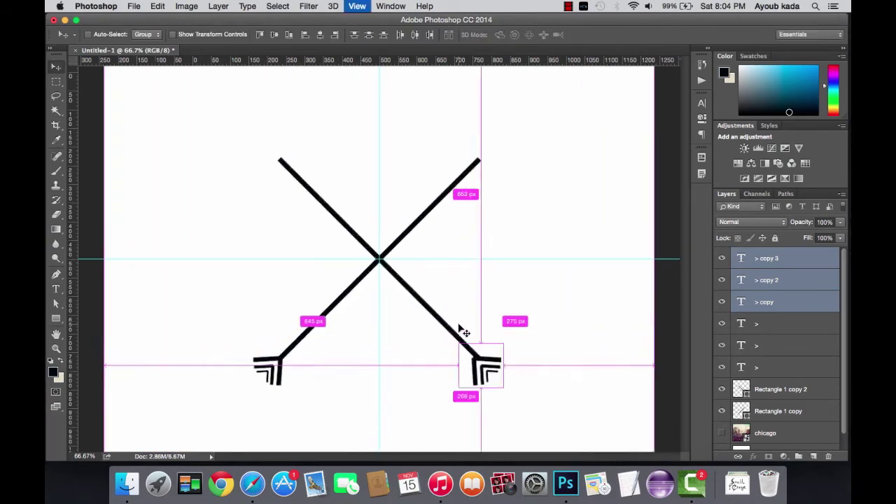
Nudge the lower-right fletching slightly right and view the design at 100%.
{"action": "key", "text": "ctrl+plus"}
{"action": "key", "text": "ctrl+plus"}
{"action": "key", "text": "ctrl+plus"}
{"action": "key", "text": "ctrl+plus"}
{"action": "key", "text": "ctrl+plus"}
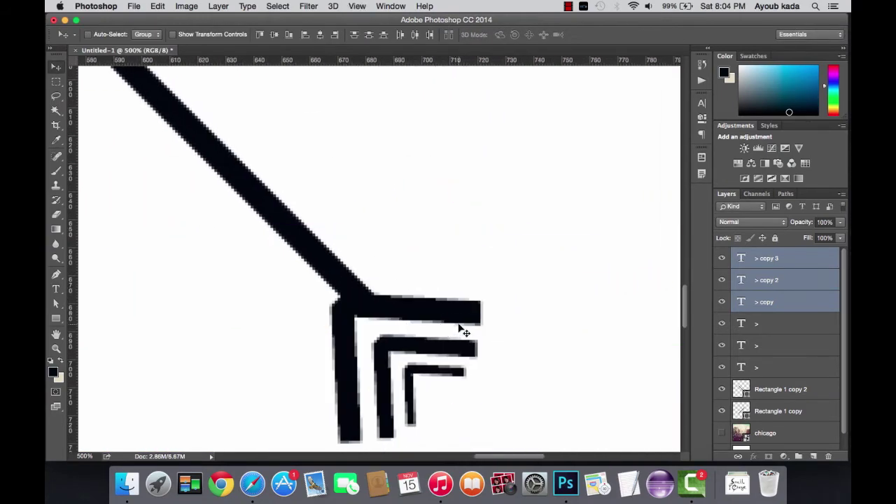
{"action": "key", "text": "Right"}
{"action": "key", "text": "Right"}
{"action": "key", "text": "Right"}
{"action": "key", "text": "ctrl+minus"}
{"action": "key", "text": "ctrl+minus"}
{"action": "key", "text": "ctrl+minus"}
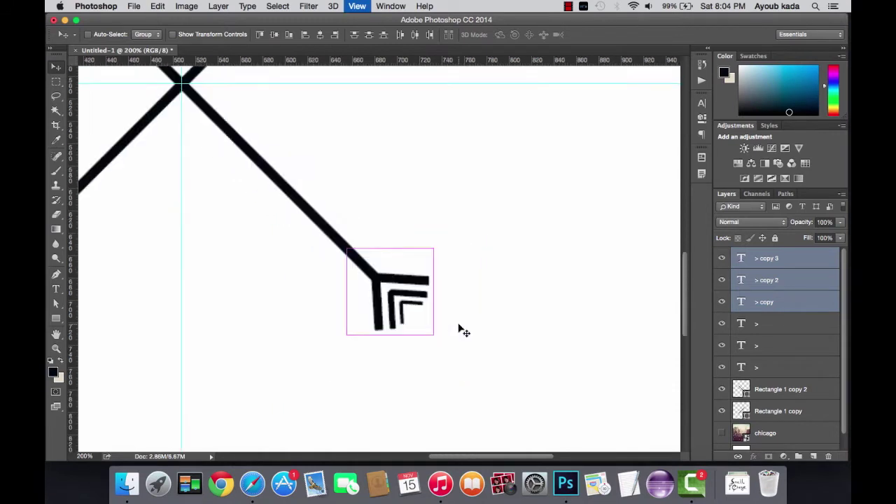
{"action": "key", "text": "ctrl+minus"}
{"action": "key", "text": "ctrl+minus"}
{"action": "key", "text": "ctrl+1"}
{"action": "scroll", "coordinate": [321, 340], "scroll_direction": "down", "scroll_amount": 2}
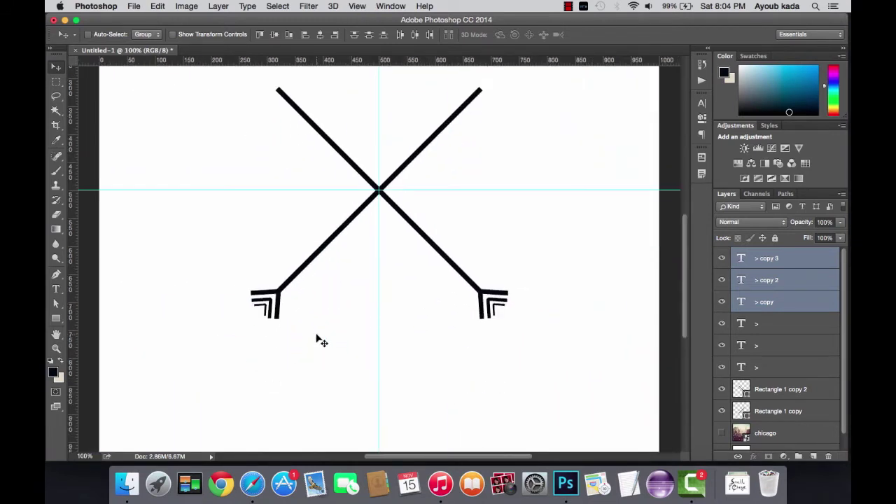
{"action": "left_click", "coordinate": [56, 318]}
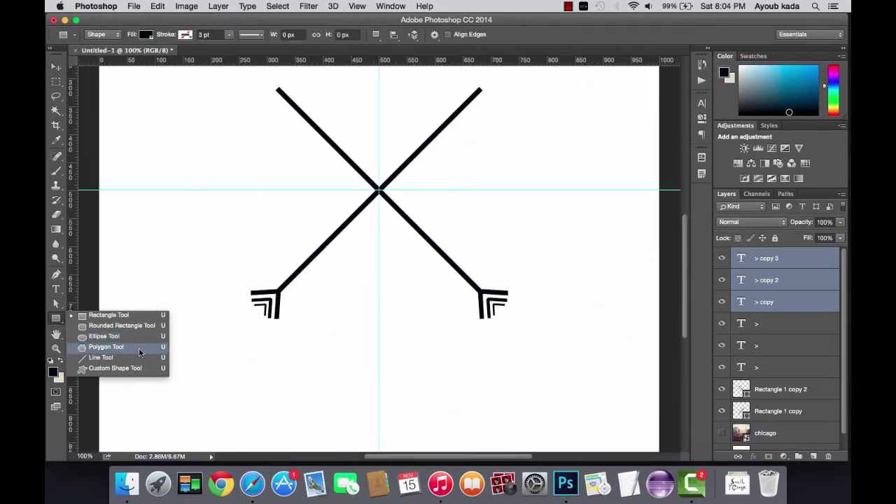
Draw a 3-sided polygon triangle near the upper-left end of the crossed lines.
{"action": "left_click", "coordinate": [143, 347]}
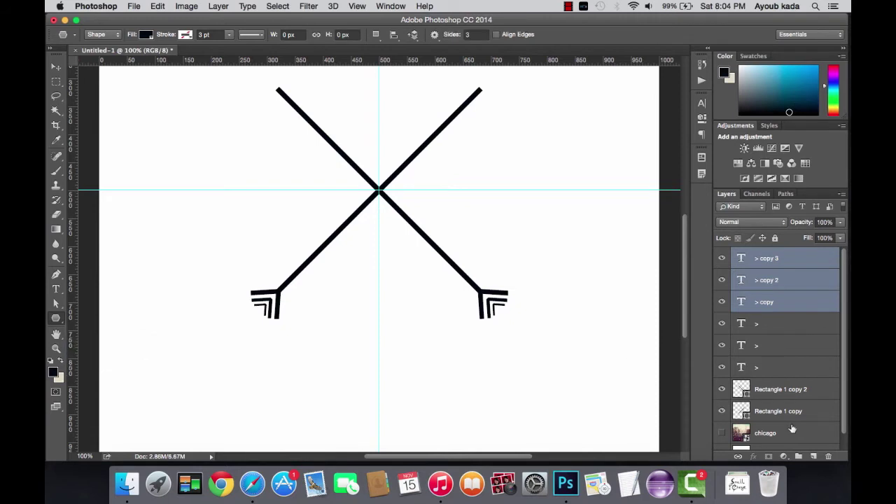
{"action": "left_click", "coordinate": [813, 456]}
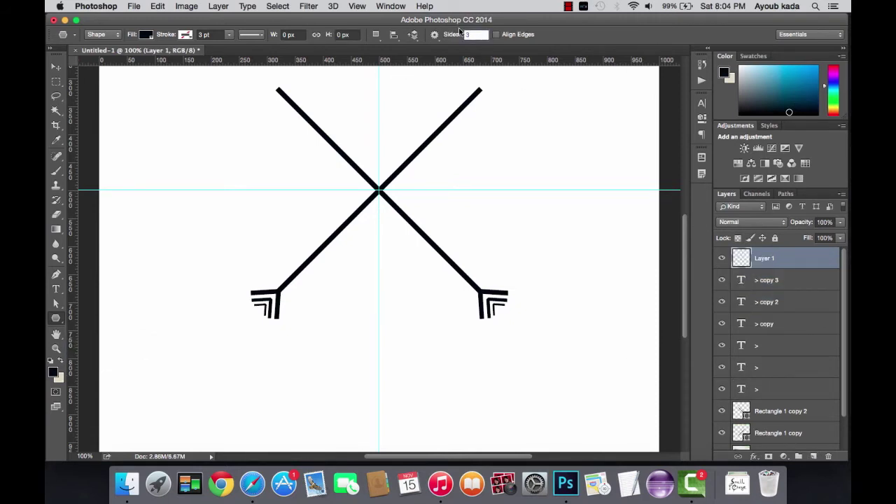
{"action": "left_click", "coordinate": [56, 66]}
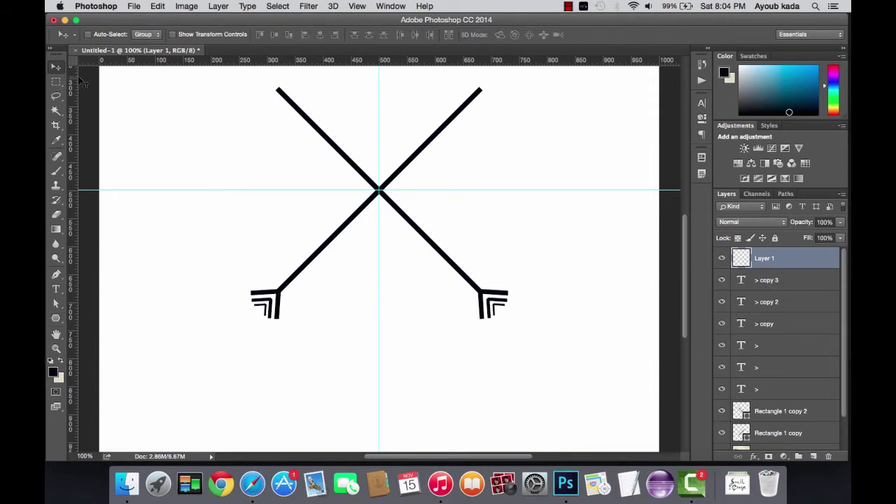
{"action": "scroll", "coordinate": [245, 194], "scroll_direction": "up", "scroll_amount": 3}
{"action": "left_click", "coordinate": [56, 318]}
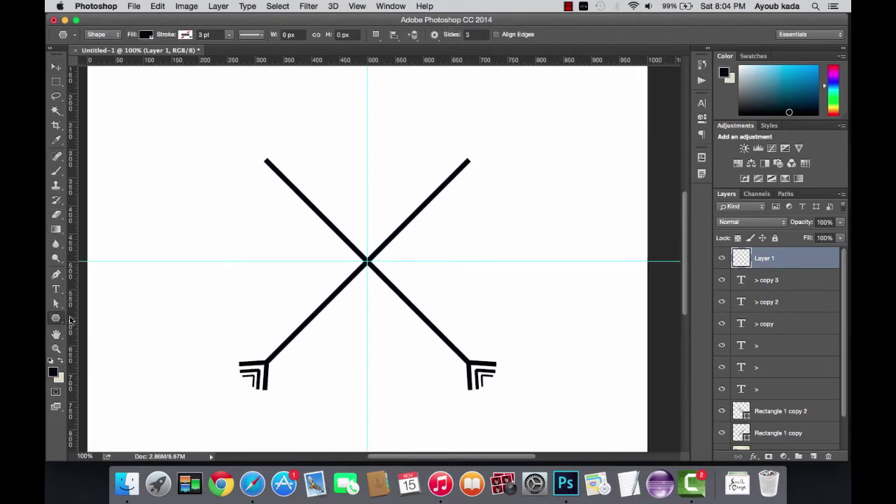
{"action": "right_click", "coordinate": [56, 317]}
{"action": "left_click", "coordinate": [144, 347]}
{"action": "mouse_move", "coordinate": [169, 154]}
{"action": "left_mouse_down"}
{"action": "mouse_move", "coordinate": [212, 169]}
{"action": "mouse_move", "coordinate": [213, 154]}
{"action": "mouse_move", "coordinate": [215, 166]}
{"action": "mouse_move", "coordinate": [194, 128]}
{"action": "left_mouse_up"}
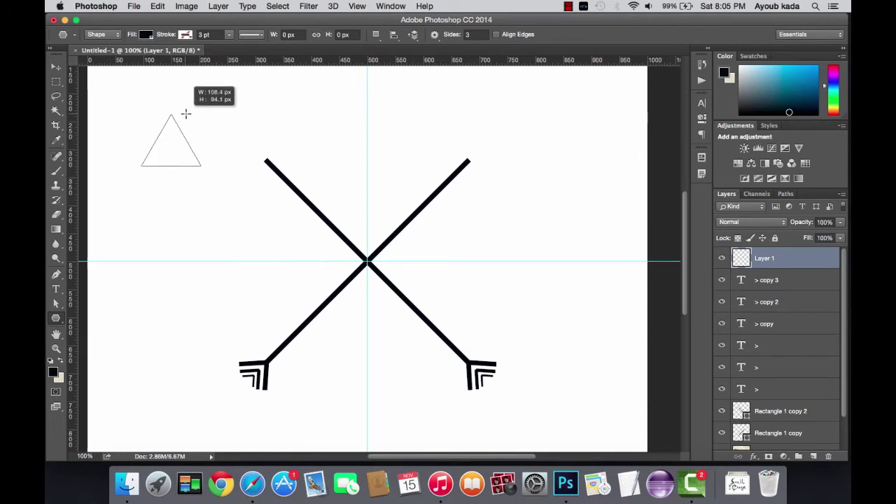
{"action": "left_click_drag", "start_coordinate": [185, 113], "coordinate": [182, 105]}
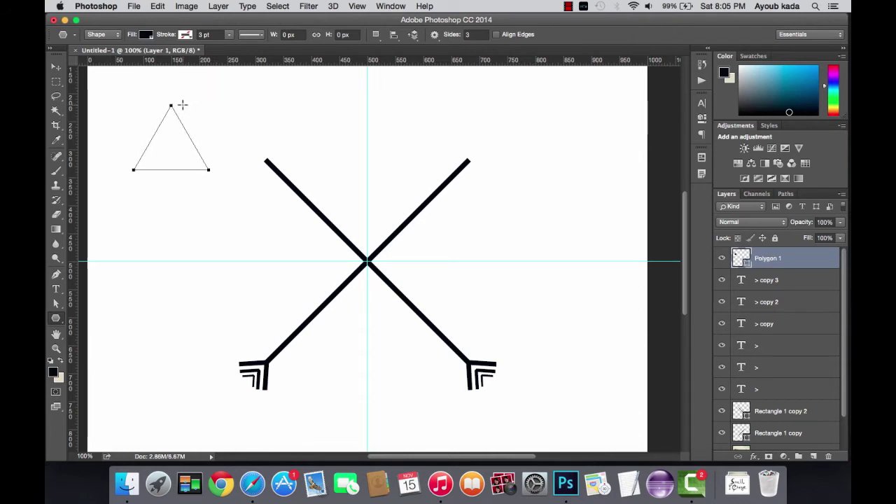
Narrow the triangle and rotate it -15° with Free Transform.
{"action": "key", "text": "v"}
{"action": "key", "text": "ctrl+t"}
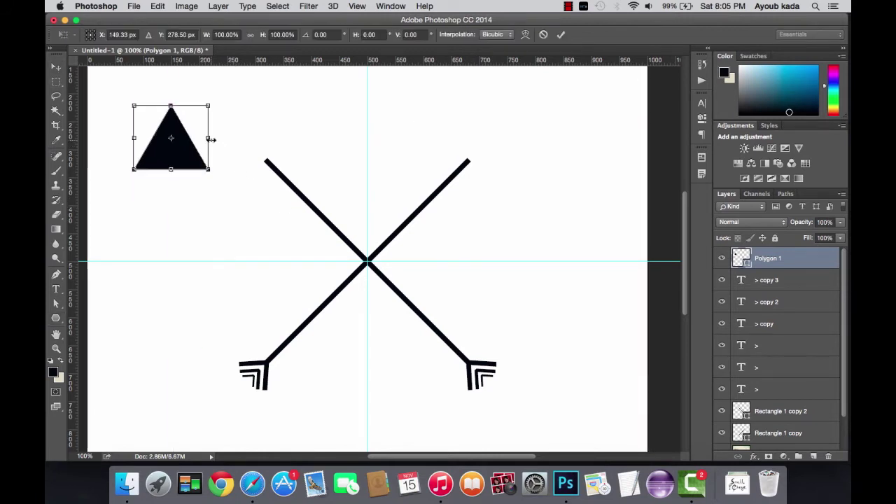
{"action": "left_click_drag", "start_coordinate": [210, 139], "coordinate": [188, 139]}
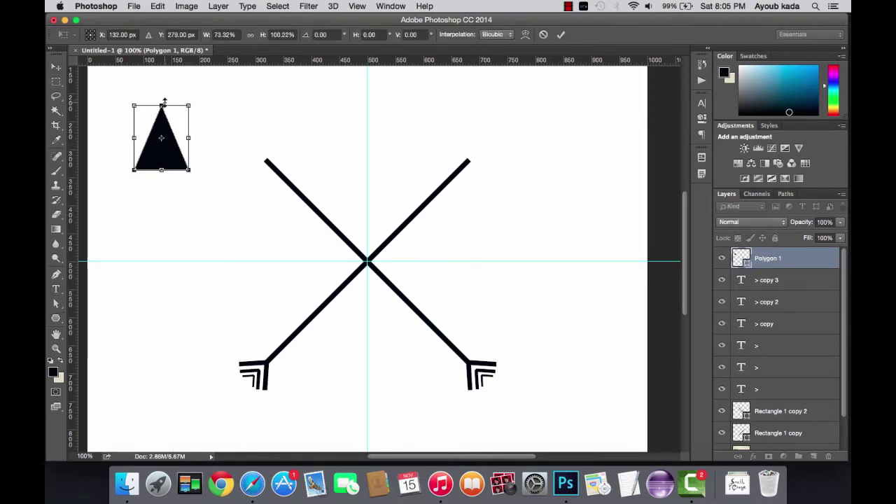
{"action": "mouse_move", "coordinate": [164, 103]}
{"action": "left_mouse_down"}
{"action": "mouse_move", "coordinate": [167, 130]}
{"action": "mouse_move", "coordinate": [169, 103]}
{"action": "mouse_move", "coordinate": [183, 117]}
{"action": "mouse_move", "coordinate": [265, 135]}
{"action": "left_mouse_up"}
{"action": "key", "text": "Return"}
{"action": "key", "text": "ctrl+t"}
{"action": "key", "text": "Escape"}
{"action": "key", "text": "ctrl+t"}
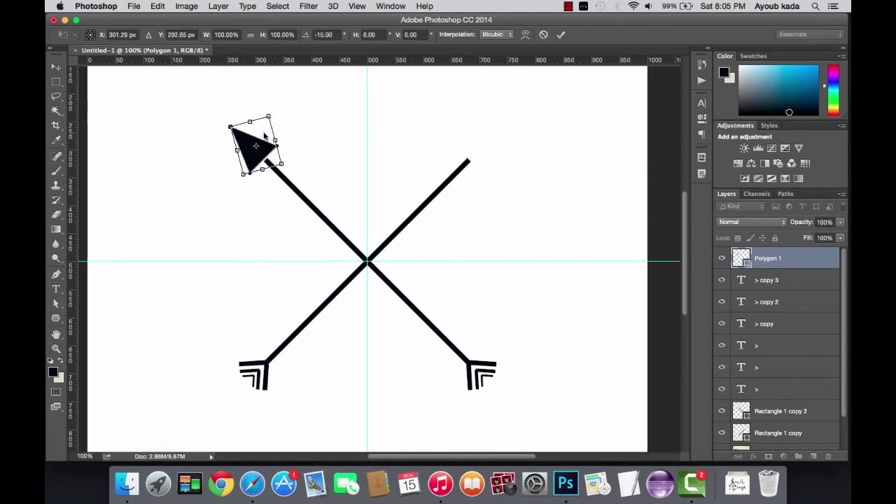
{"action": "key", "text": "Return"}
Move the black arrowhead onto the upper-left line tip.
{"action": "key", "text": "ctrl+plus"}
{"action": "key", "text": "ctrl+plus"}
{"action": "key", "text": "ctrl+plus"}
{"action": "scroll", "coordinate": [270, 138], "scroll_direction": "left", "scroll_amount": 3}
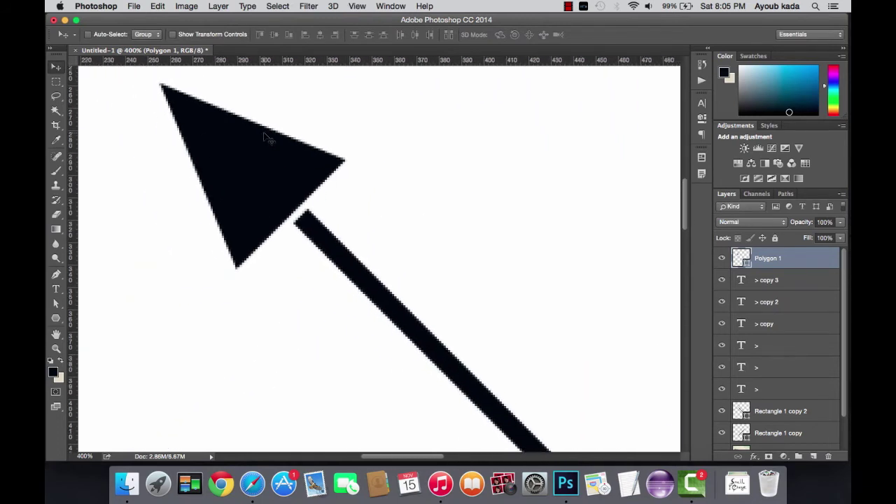
{"action": "key", "text": "ctrl+t"}
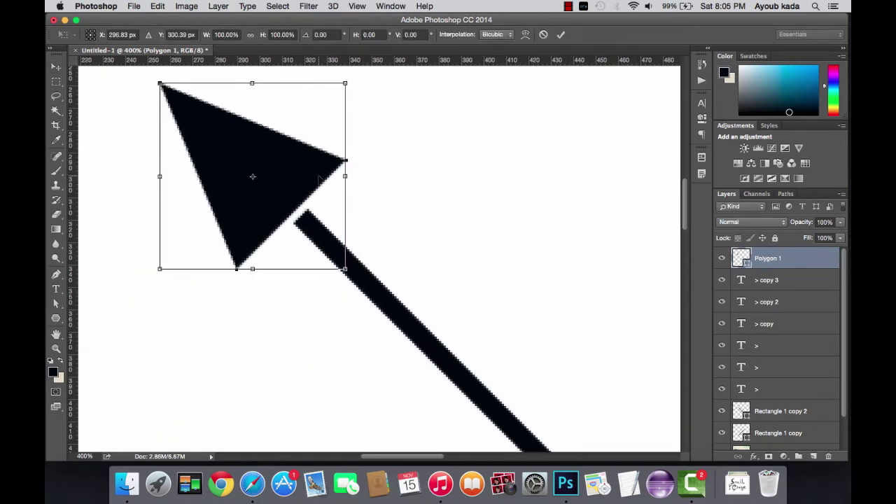
{"action": "left_click_drag", "start_coordinate": [319, 179], "coordinate": [340, 199]}
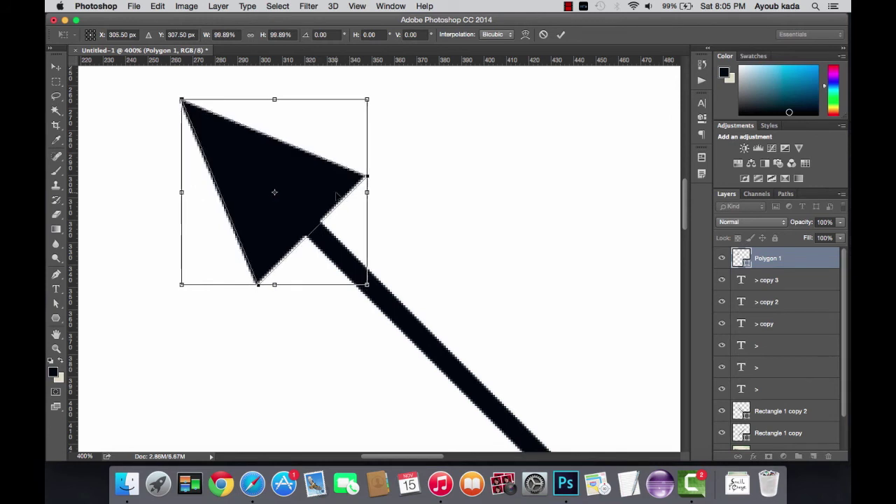
{"action": "key", "text": "Return"}
{"action": "key", "text": "super+minus"}
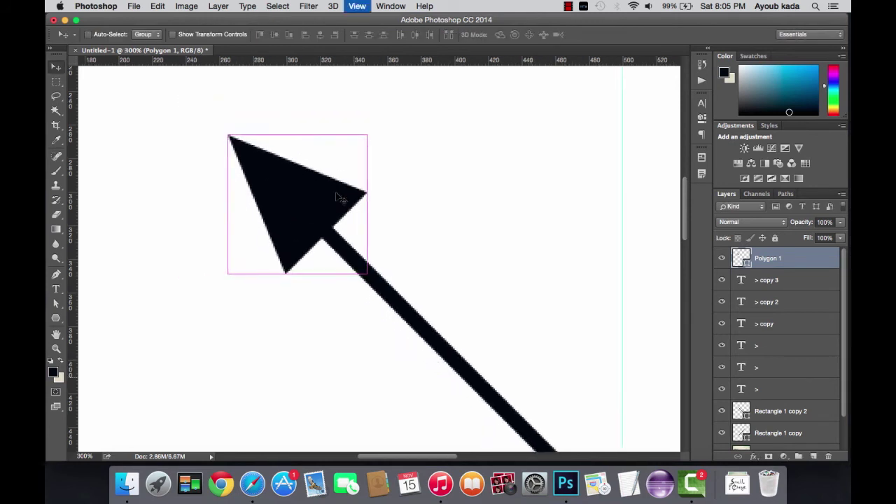
{"action": "key", "text": "super+minus"}
{"action": "key", "text": "super+minus"}
Duplicate the arrowhead, flip it at -100% width, and move it to the upper-right tip.
{"action": "left_click", "coordinate": [218, 5]}
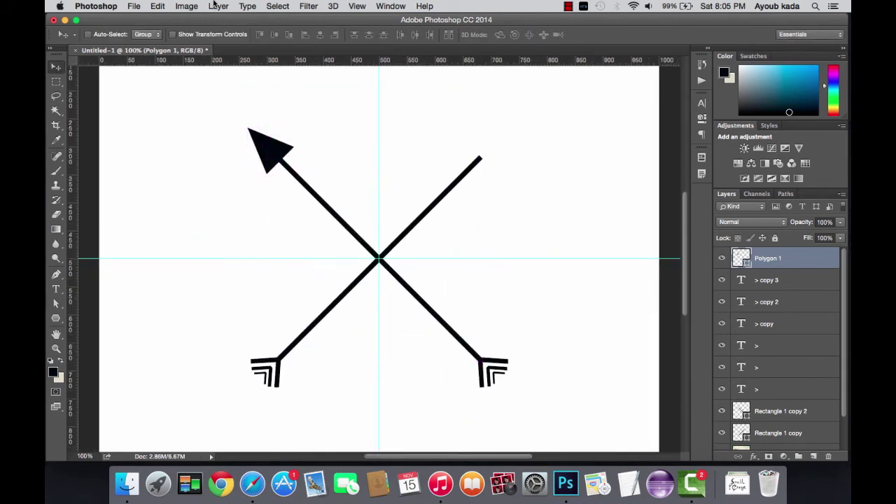
{"action": "left_click", "coordinate": [235, 40]}
{"action": "key", "text": "Return"}
{"action": "key", "text": "super+t"}
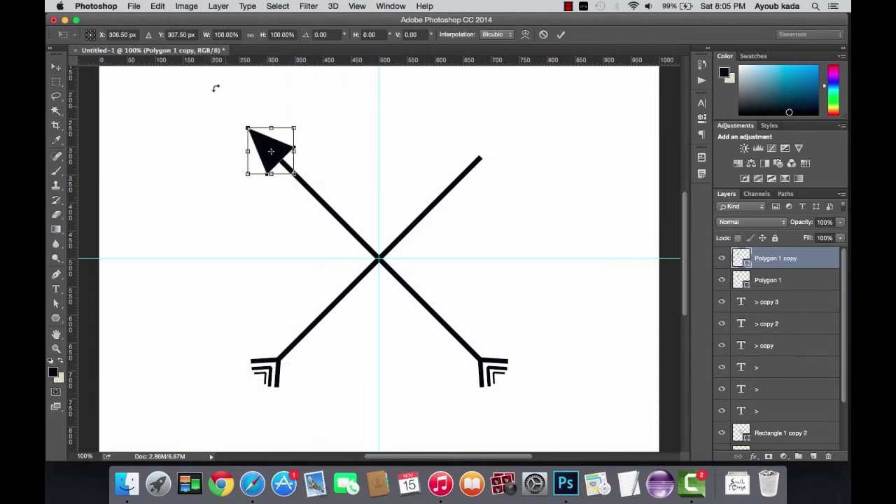
{"action": "left_click", "coordinate": [233, 34]}
{"action": "type", "text": "-100"}
{"action": "key", "text": "Return"}
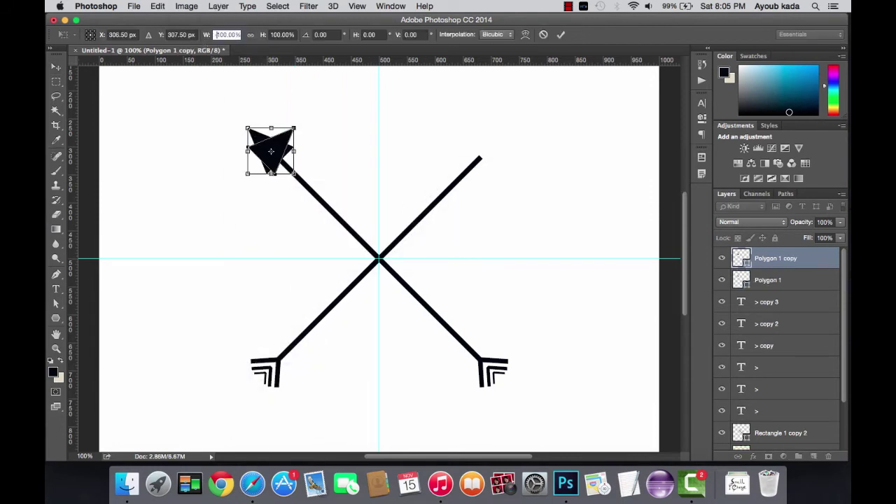
{"action": "left_click_drag", "start_coordinate": [291, 153], "coordinate": [501, 154]}
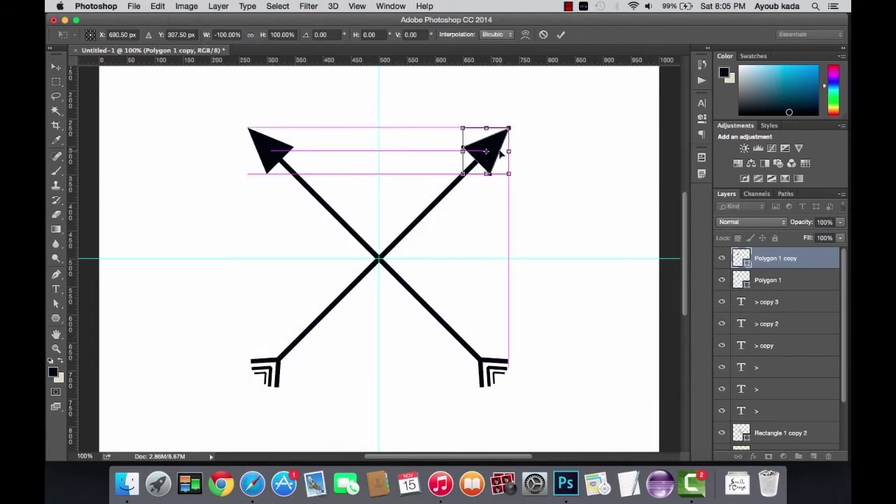
{"action": "key", "text": "Return"}
Fine-tune the upper-right arrowhead's position with arrow-key nudges and commit it.
{"action": "key", "text": "super+equal"}
{"action": "key", "text": "super+equal"}
{"action": "key", "text": "super+equal"}
{"action": "scroll", "coordinate": [503, 155], "scroll_direction": "up", "scroll_amount": 5}
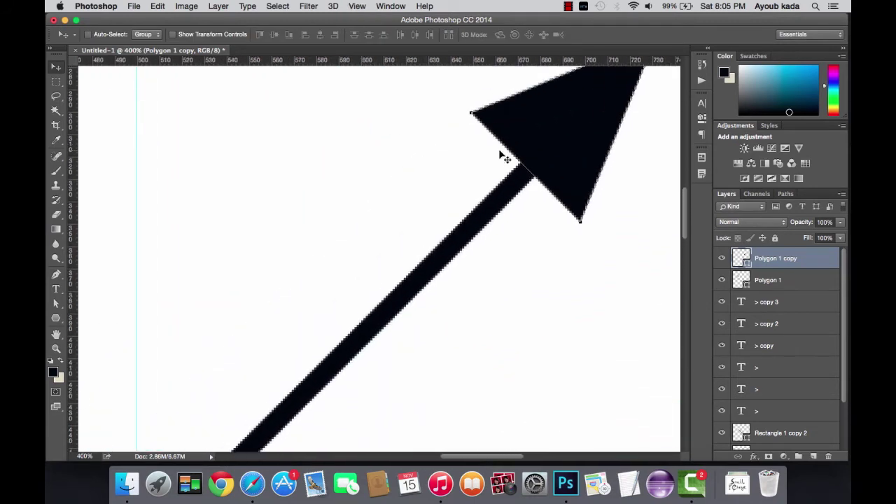
{"action": "scroll", "coordinate": [503, 156], "scroll_direction": "right", "scroll_amount": 3}
{"action": "key", "text": "Right"}
{"action": "key", "text": "Right"}
{"action": "key", "text": "Right"}
{"action": "key", "text": "Left"}
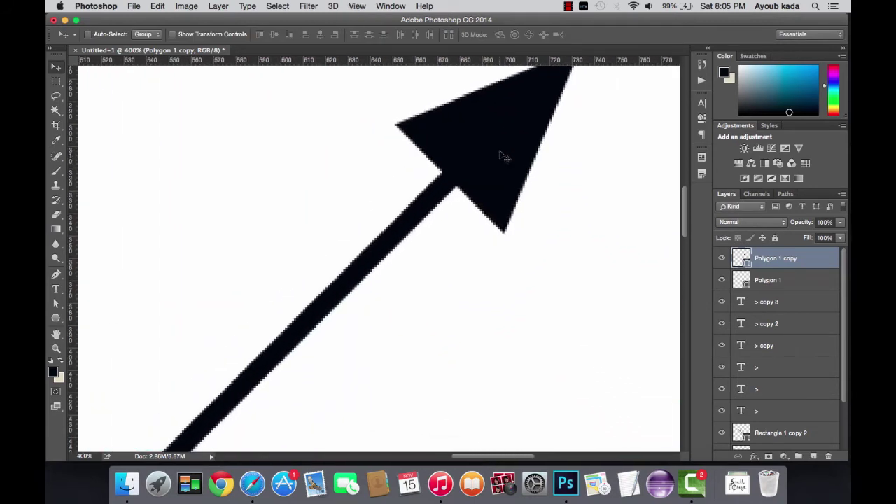
{"action": "key", "text": "super+t"}
{"action": "key", "text": "Return"}
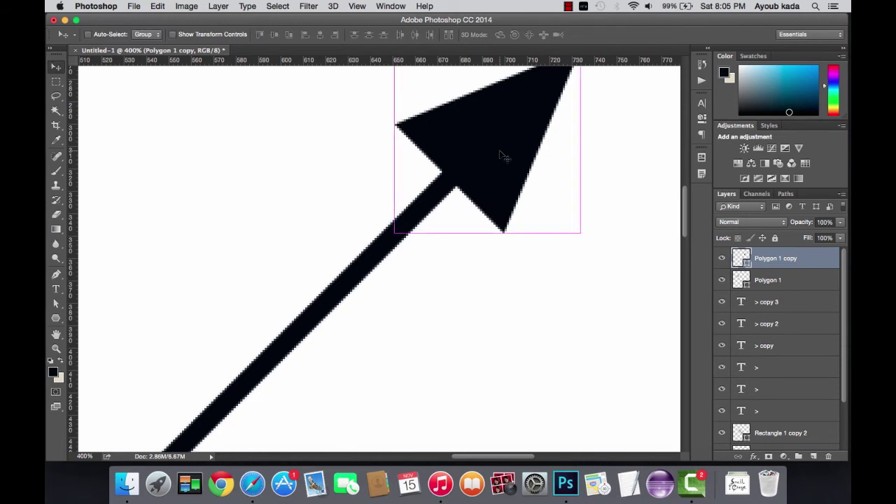
{"action": "key", "text": "super+minus"}
{"action": "key", "text": "super+minus"}
{"action": "key", "text": "super+minus"}
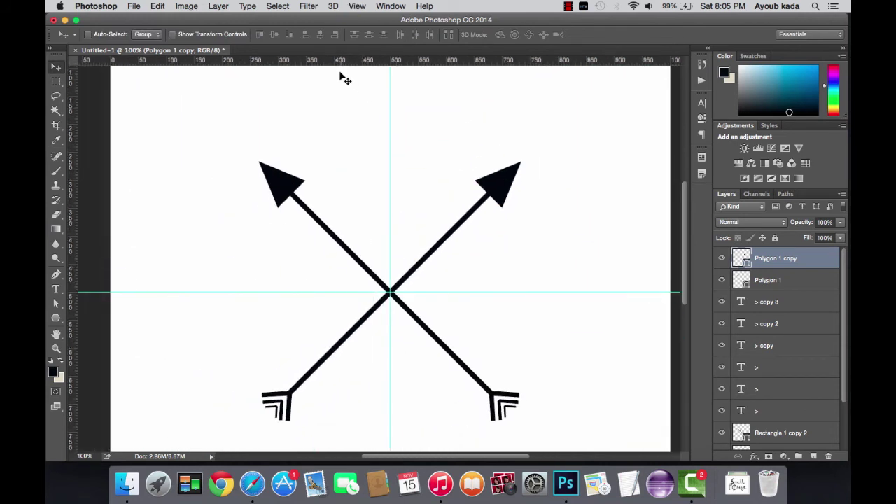
Add two horizontal guides, one above and one below the crossing.
{"action": "left_click_drag", "start_coordinate": [327, 61], "coordinate": [434, 240]}
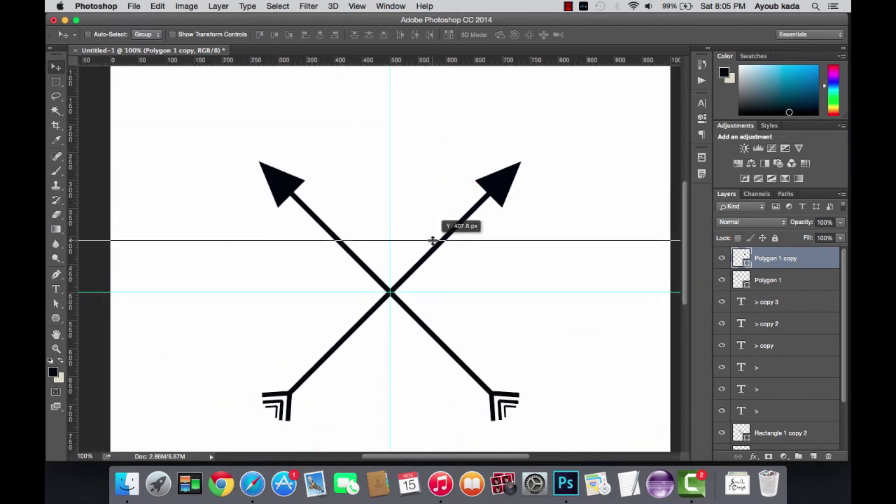
{"action": "left_click_drag", "start_coordinate": [364, 60], "coordinate": [493, 345]}
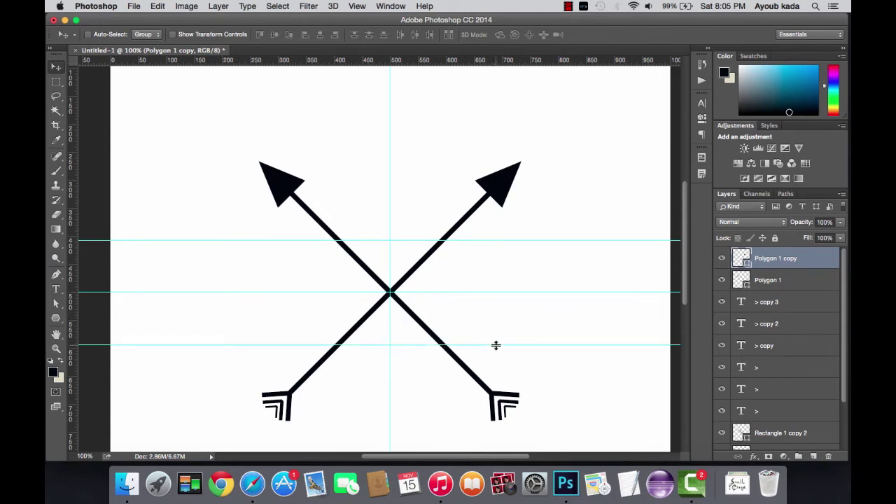
{"action": "scroll", "coordinate": [495, 344], "scroll_direction": "right", "scroll_amount": 3}
{"action": "scroll", "coordinate": [496, 345], "scroll_direction": "down", "scroll_amount": 2}
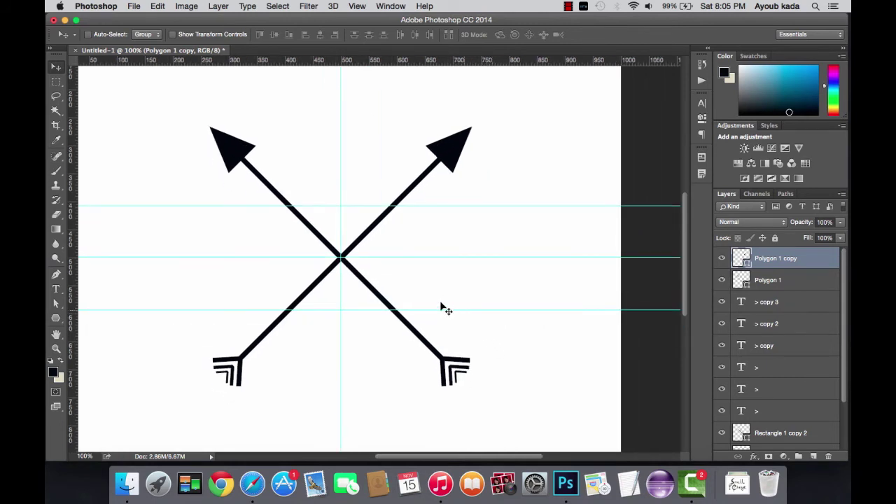
{"action": "scroll", "coordinate": [353, 245], "scroll_direction": "up", "scroll_amount": 1}
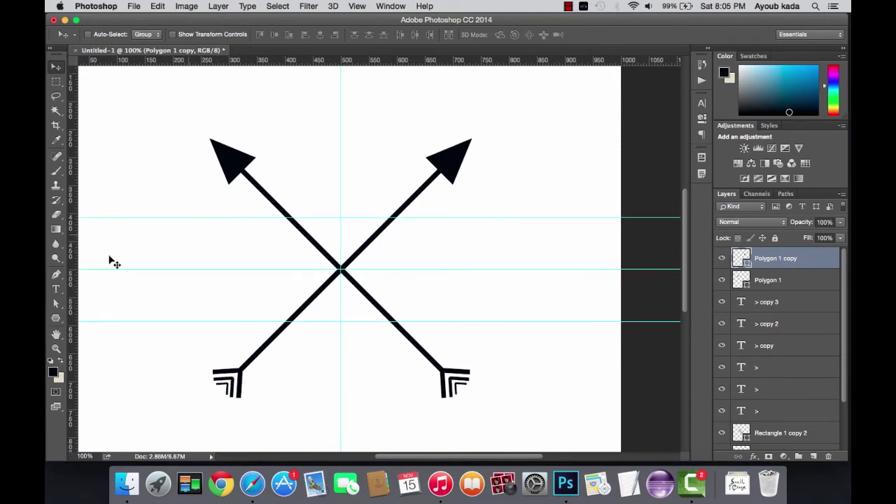
Type a capital A above the crossing.
{"action": "left_click", "coordinate": [56, 288]}
{"action": "left_click", "coordinate": [315, 163]}
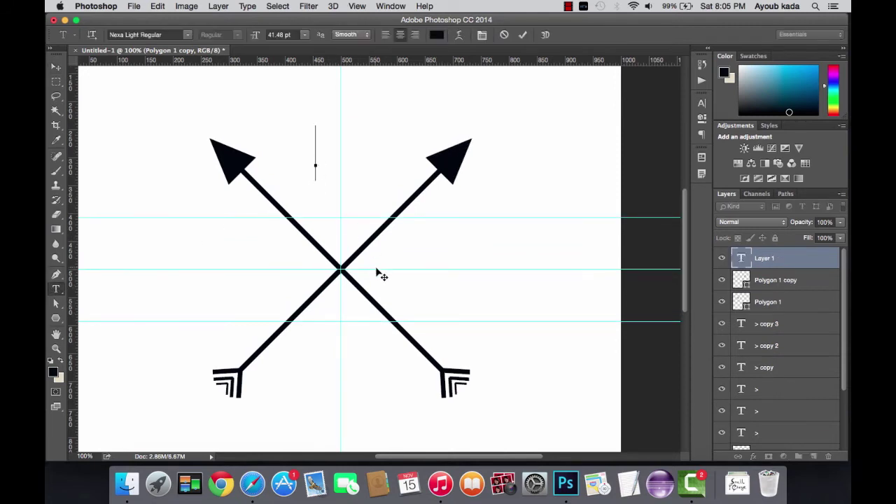
{"action": "type", "text": "a"}
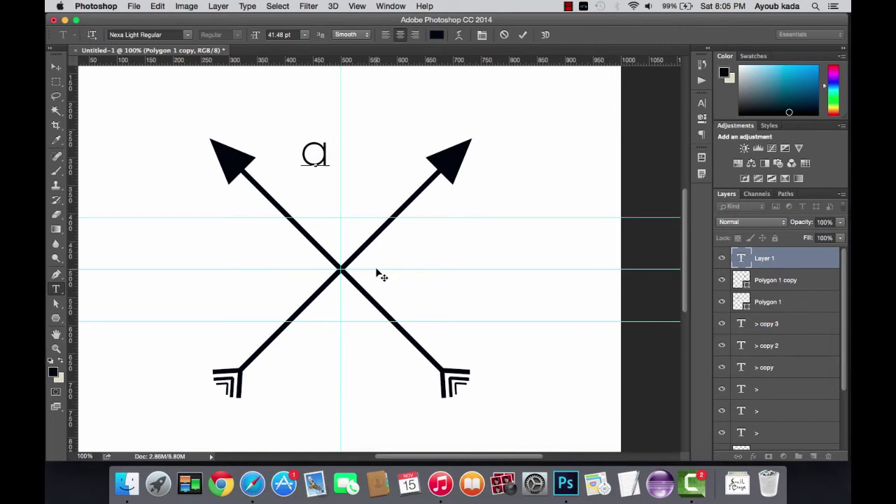
{"action": "key", "text": "ctrl+a"}
{"action": "key", "text": "BackSpace"}
{"action": "type", "text": "A"}
{"action": "key", "text": "ctrl+a"}
Set the A to Geared Slab Regular at 48 pt.
{"action": "left_click", "coordinate": [162, 34]}
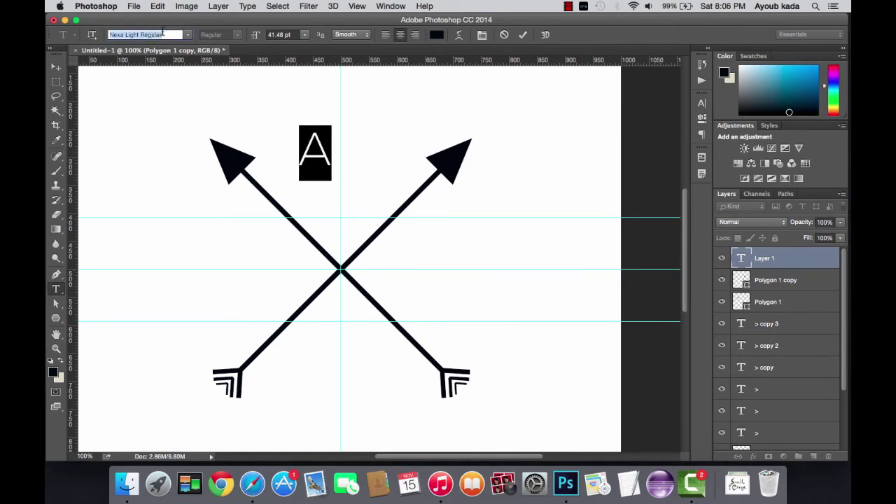
{"action": "type", "text": "gea"}
{"action": "key", "text": "Down"}
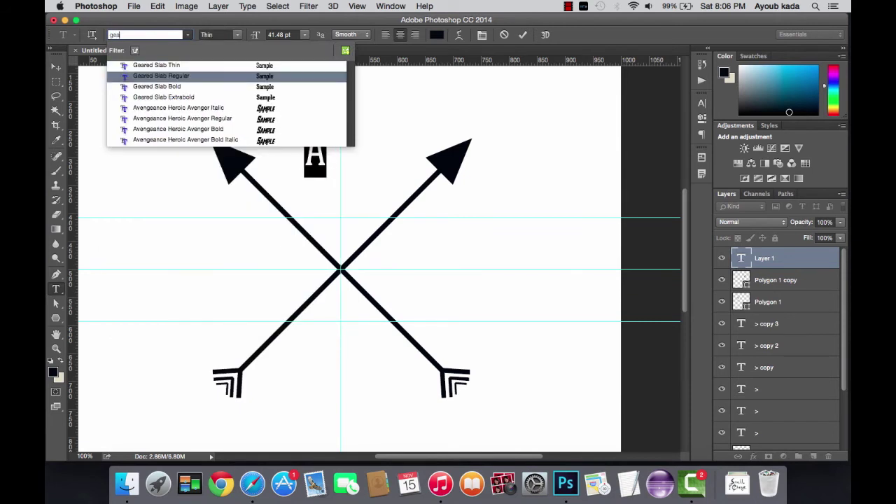
{"action": "key", "text": "Return"}
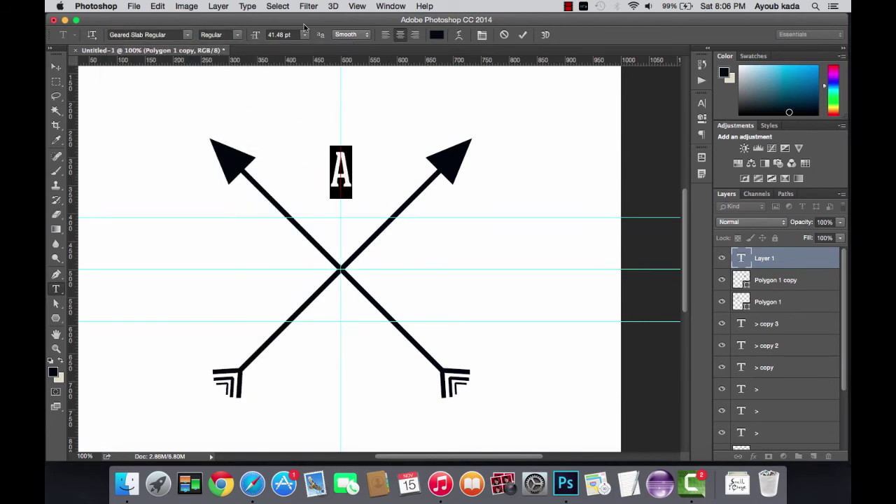
{"action": "left_click", "coordinate": [305, 35]}
{"action": "left_click", "coordinate": [288, 150]}
{"action": "left_click", "coordinate": [55, 67]}
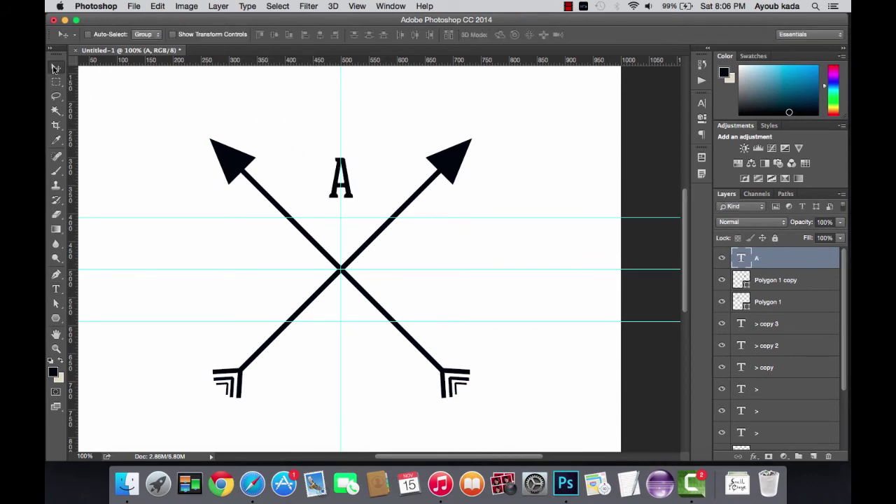
Duplicate the A text layer, change its letter, and drag the copy below the crossing.
{"action": "left_click", "coordinate": [219, 6]}
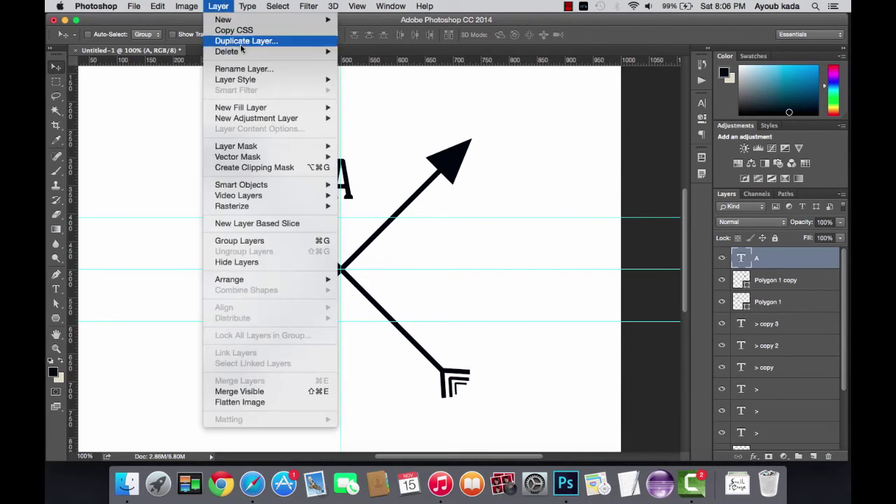
{"action": "left_click", "coordinate": [240, 37]}
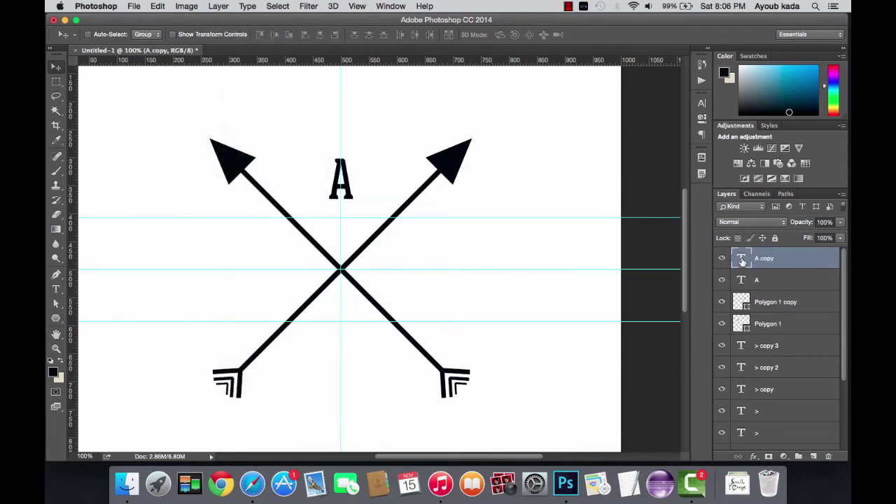
{"action": "double_click", "coordinate": [742, 261]}
{"action": "type", "text": "c"}
{"action": "key", "text": "ctrl+Return"}
{"action": "key", "text": "ctrl+t"}
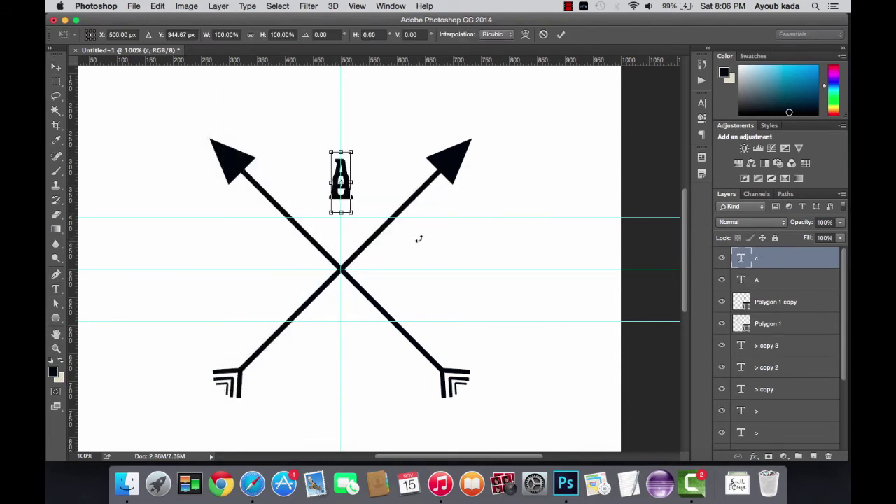
{"action": "left_click_drag", "start_coordinate": [344, 205], "coordinate": [346, 308]}
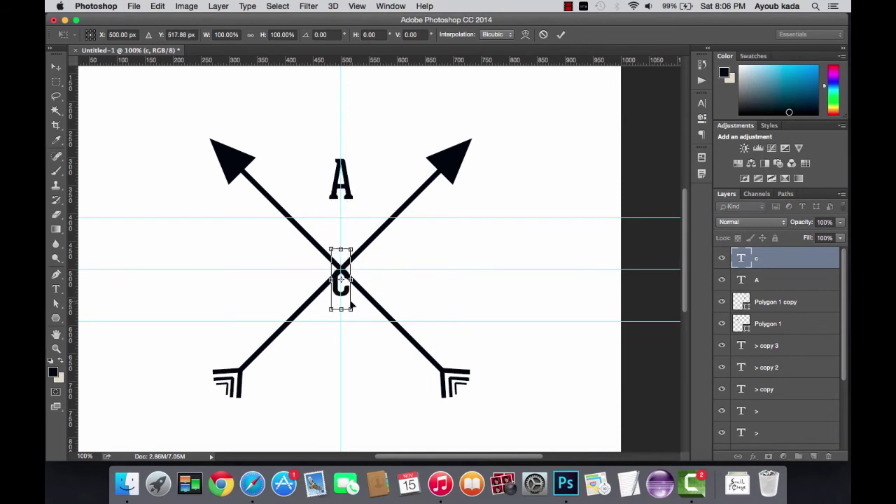
{"action": "key", "text": "Return"}
Retype the letter as a capital C and shift-nudge it into place.
{"action": "double_click", "coordinate": [740, 255]}
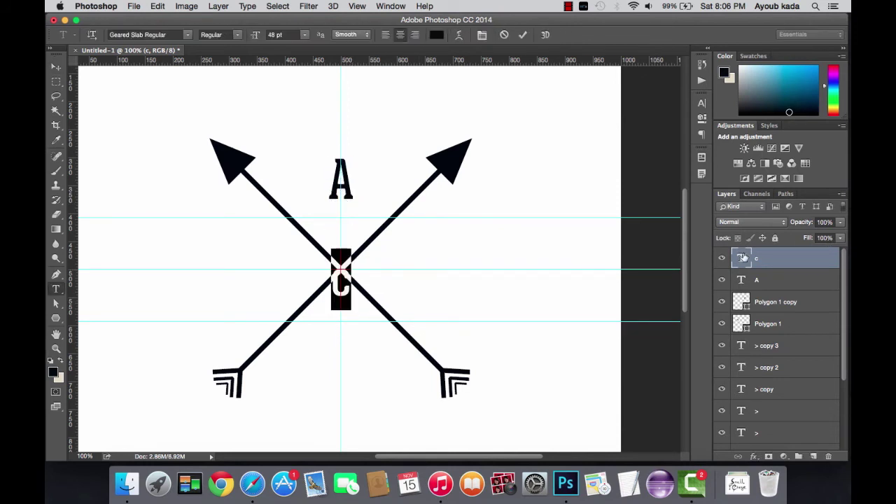
{"action": "type", "text": "c"}
{"action": "key", "text": "ctrl+Return"}
{"action": "key", "text": "v"}
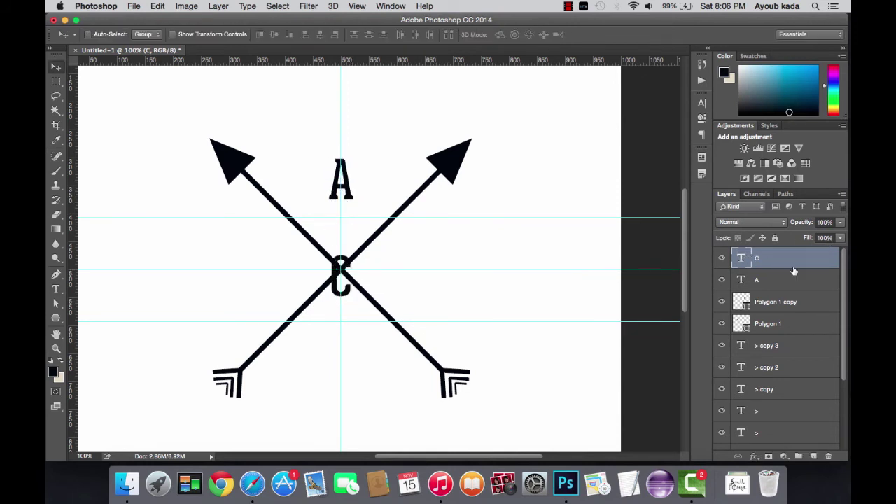
{"action": "key", "text": "shift+Down"}
{"action": "key", "text": "shift+Down"}
{"action": "key", "text": "shift+Down"}
{"action": "key", "text": "shift+Down"}
{"action": "key", "text": "shift+Down"}
{"action": "key", "text": "shift+Down"}
{"action": "key", "text": "shift+Down"}
{"action": "key", "text": "shift+Down"}
{"action": "key", "text": "shift+Down"}
{"action": "key", "text": "shift+Down"}
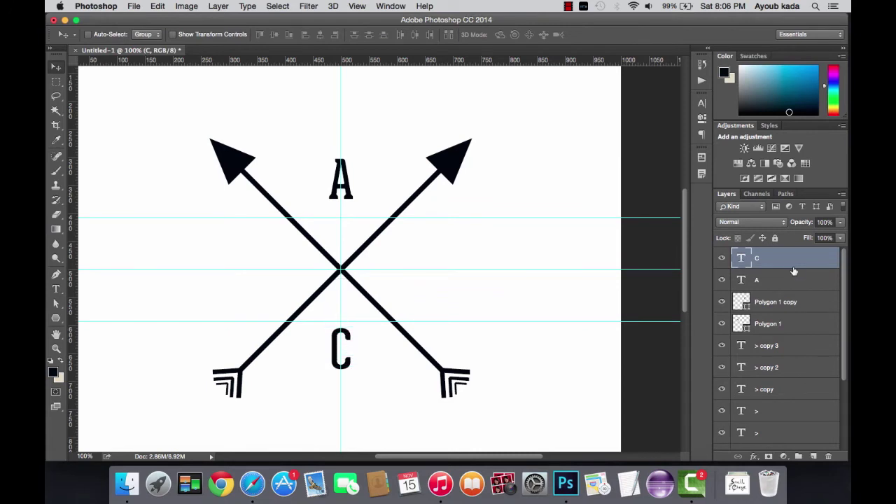
{"action": "key", "text": "shift+Up"}
{"action": "key", "text": "shift+Down"}
{"action": "key", "text": "shift+Down"}
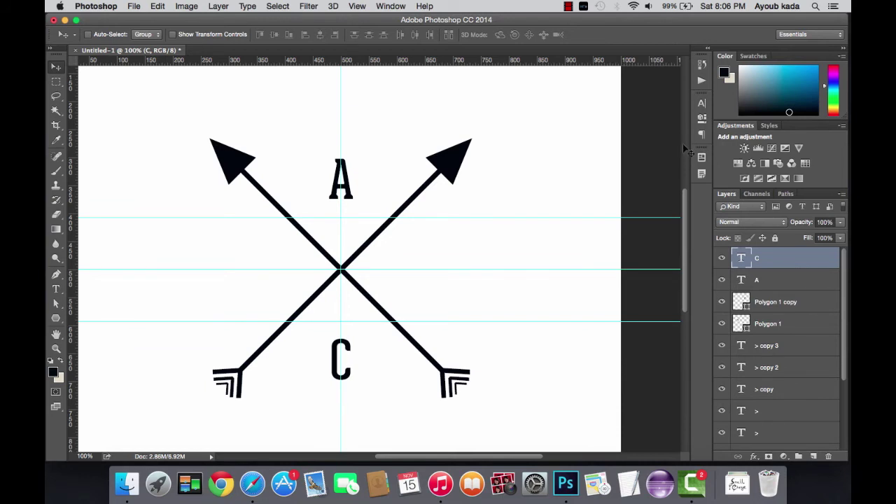
Add horizontal guides level with the upper arrowheads and the lower fletchings.
{"action": "left_click_drag", "start_coordinate": [345, 59], "coordinate": [388, 159]}
{"action": "left_click_drag", "start_coordinate": [306, 60], "coordinate": [445, 380]}
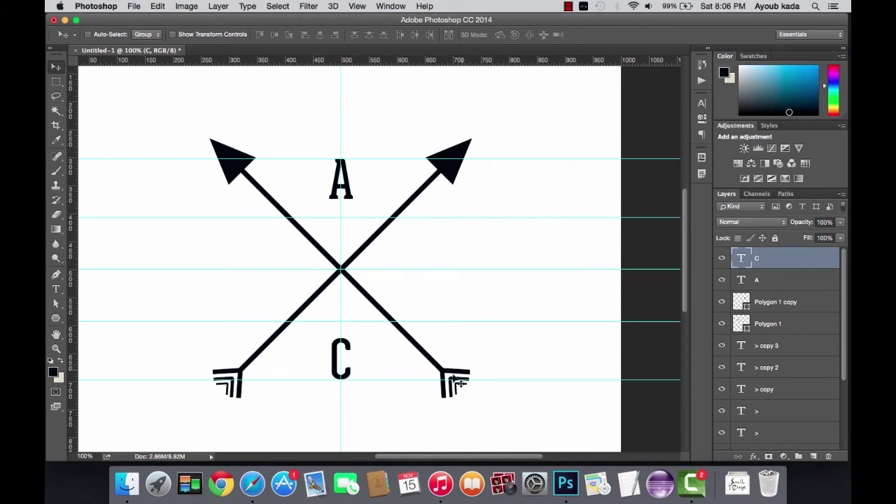
{"action": "left_click_drag", "start_coordinate": [444, 380], "coordinate": [434, 378]}
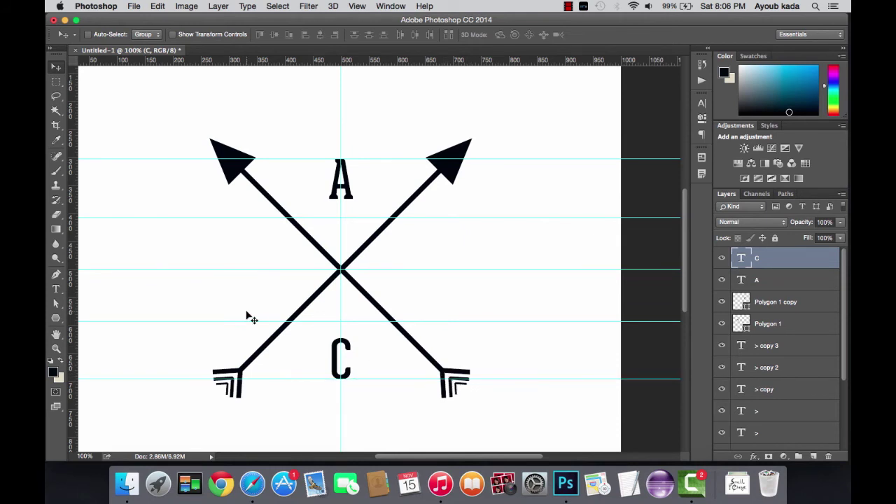
Type a capital B to the left of the crossing, level with the guide.
{"action": "left_click", "coordinate": [56, 288]}
{"action": "left_click", "coordinate": [226, 252]}
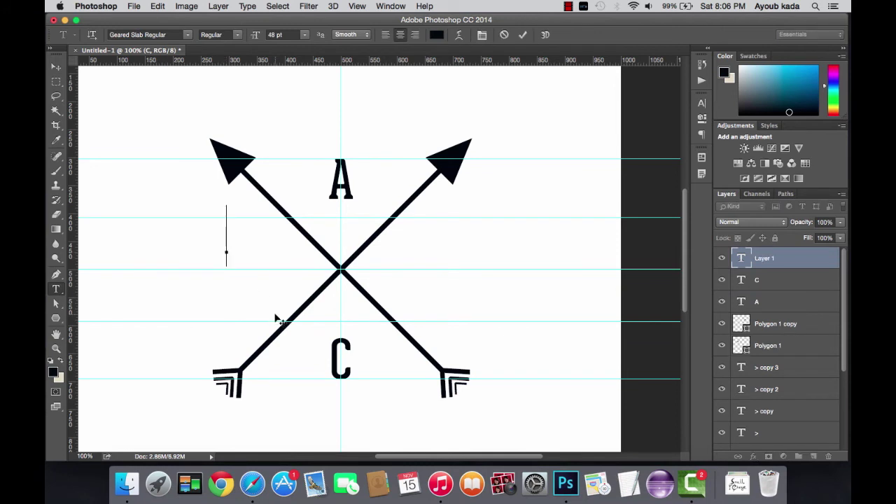
{"action": "type", "text": "B"}
{"action": "mouse_move", "coordinate": [275, 318]}
{"action": "left_mouse_down"}
{"action": "mouse_move", "coordinate": [275, 350]}
{"action": "mouse_move", "coordinate": [262, 346]}
{"action": "left_mouse_up"}
{"action": "left_click", "coordinate": [56, 68]}
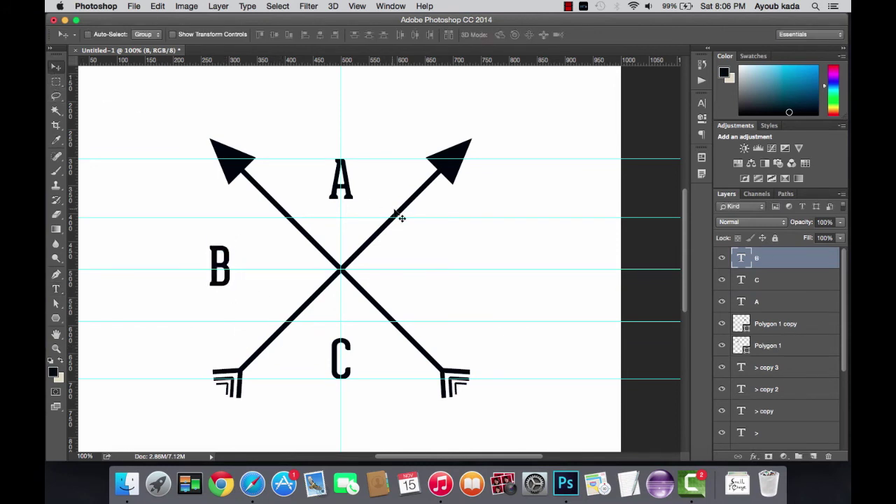
Fine-tune the B's position with Free Transform and arrow-key nudges.
{"action": "key", "text": "ctrl+t"}
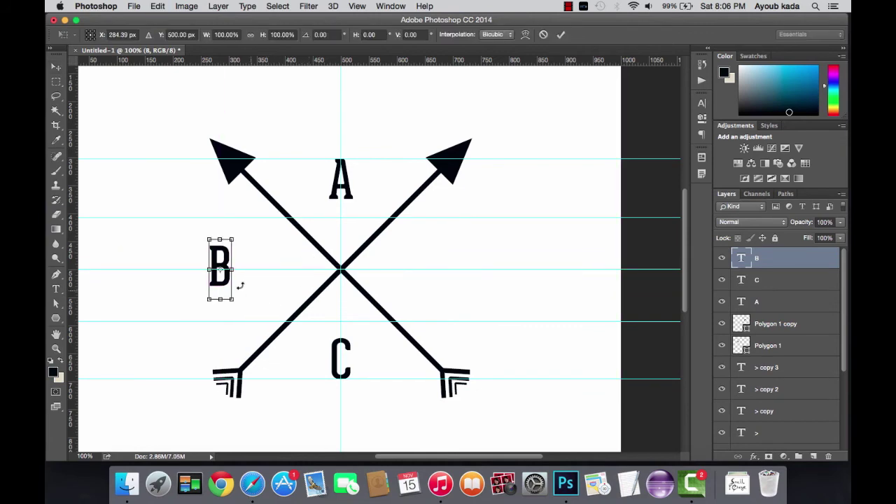
{"action": "scroll", "coordinate": [240, 285], "scroll_direction": "up", "scroll_amount": 3}
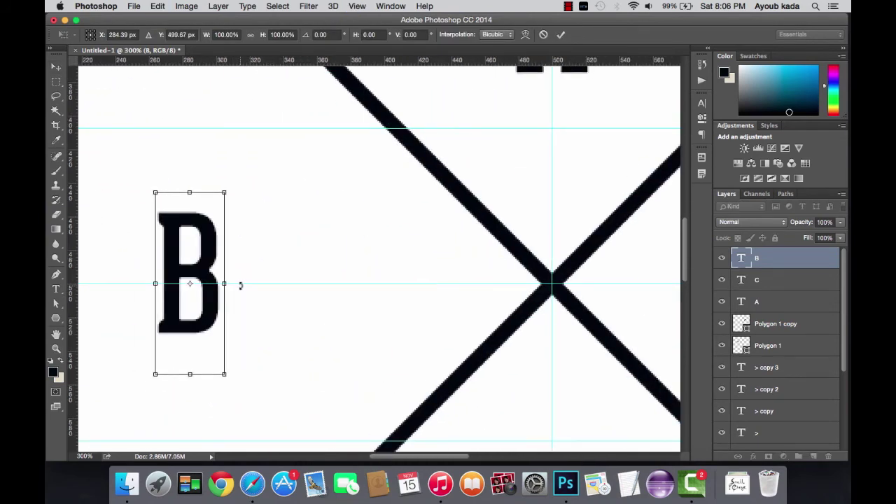
{"action": "key", "text": "Return"}
{"action": "key", "text": "ctrl+1"}
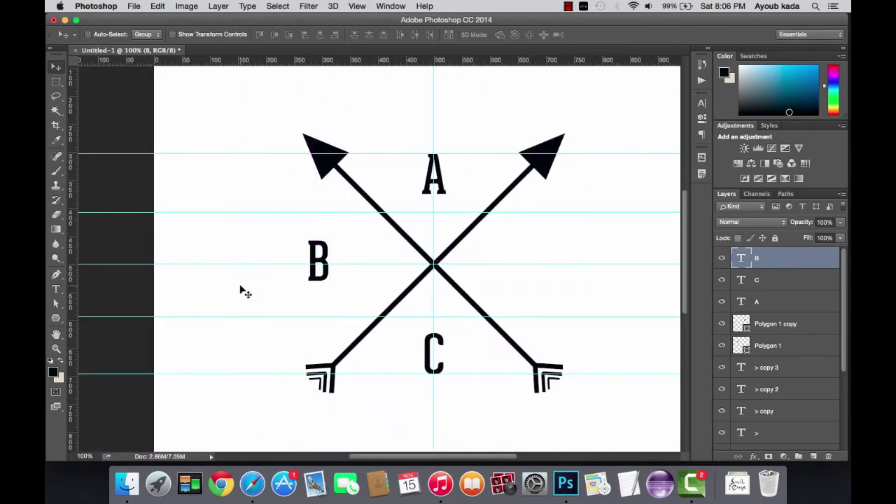
{"action": "key", "text": "Left"}
{"action": "key", "text": "Right"}
{"action": "key", "text": "Right"}
{"action": "key", "text": "Right"}
{"action": "key", "text": "Right"}
{"action": "key", "text": "Right"}
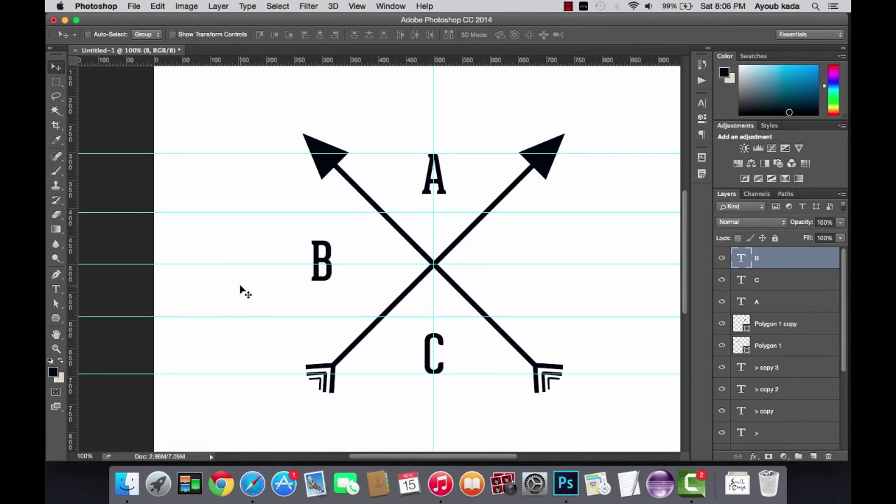
{"action": "key", "text": "Right"}
Duplicate the B layer, change the copy to D, and move it right of the crossing.
{"action": "left_click", "coordinate": [218, 6]}
{"action": "left_click", "coordinate": [234, 38]}
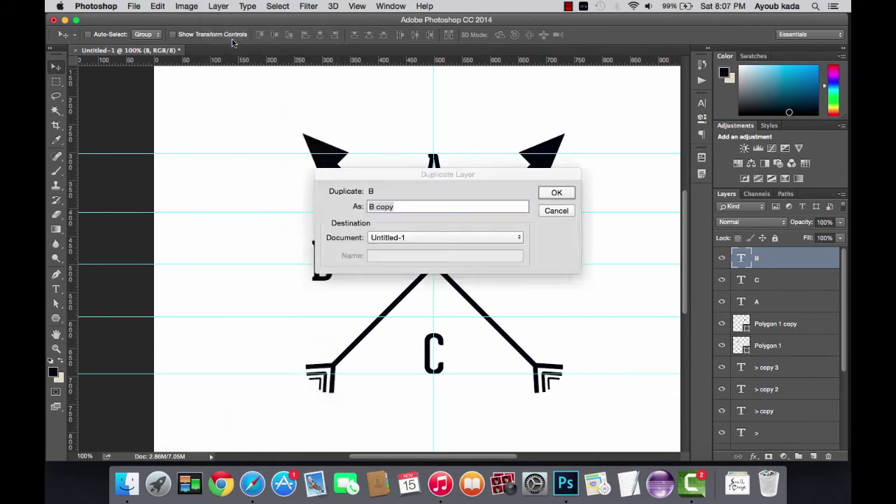
{"action": "key", "text": "Return"}
{"action": "double_click", "coordinate": [740, 258]}
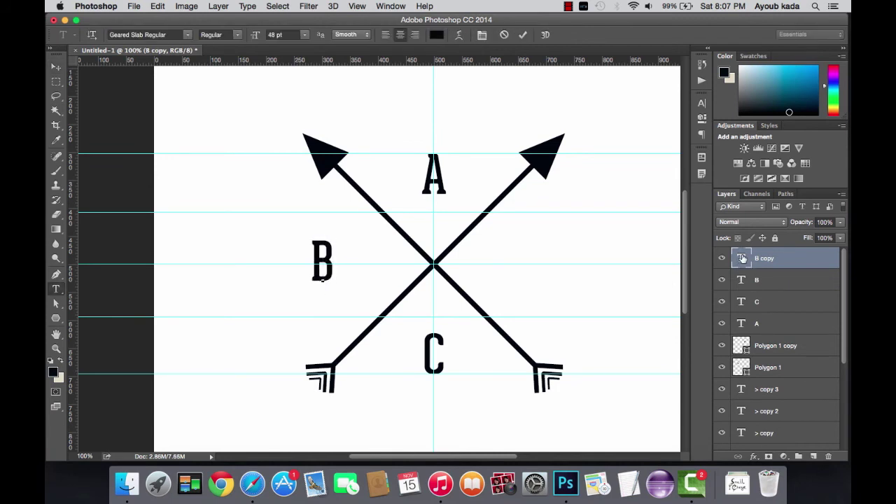
{"action": "type", "text": "D"}
{"action": "key", "text": "ctrl+Return"}
{"action": "key", "text": "ctrl+t"}
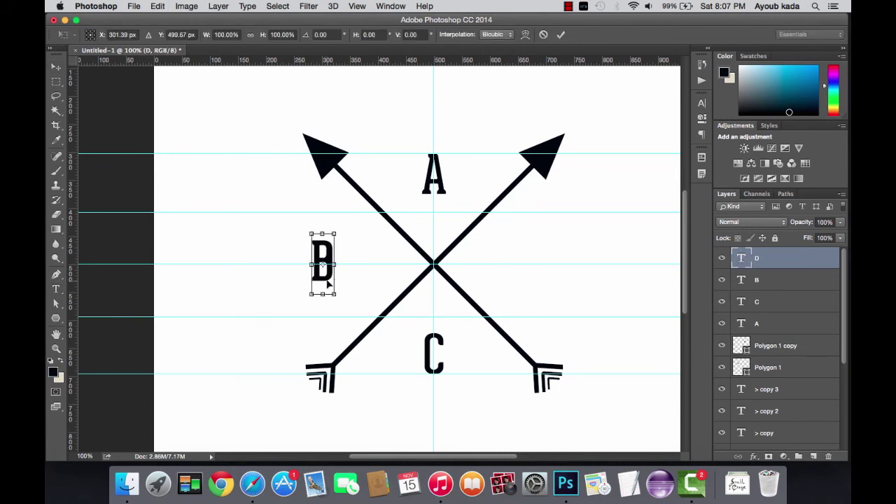
{"action": "left_click_drag", "start_coordinate": [326, 282], "coordinate": [553, 296]}
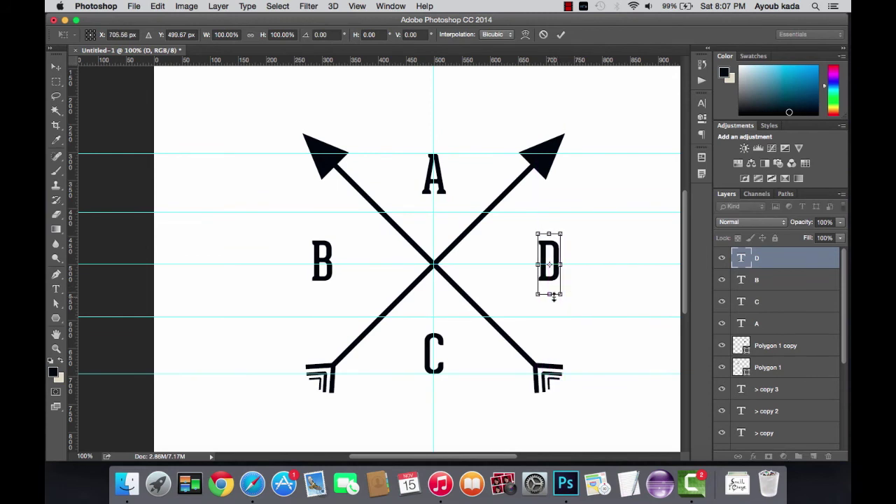
{"action": "key", "text": "Return"}
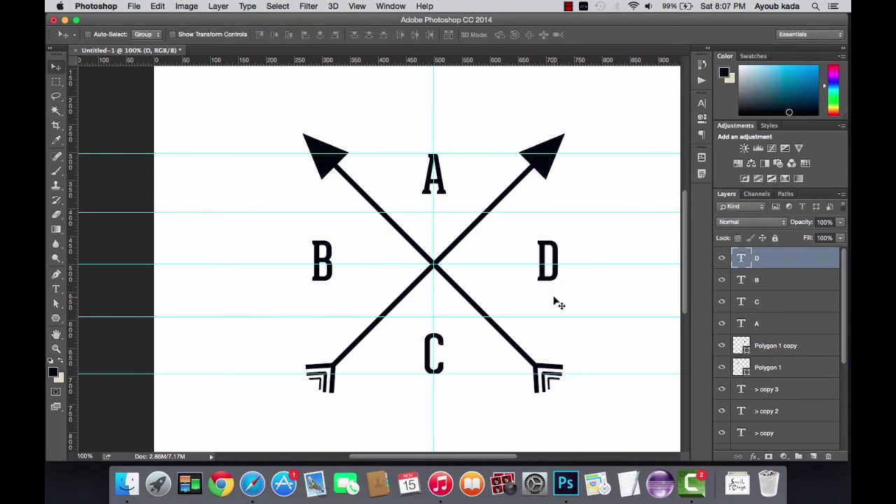
{"action": "key", "text": "ctrl+minus"}
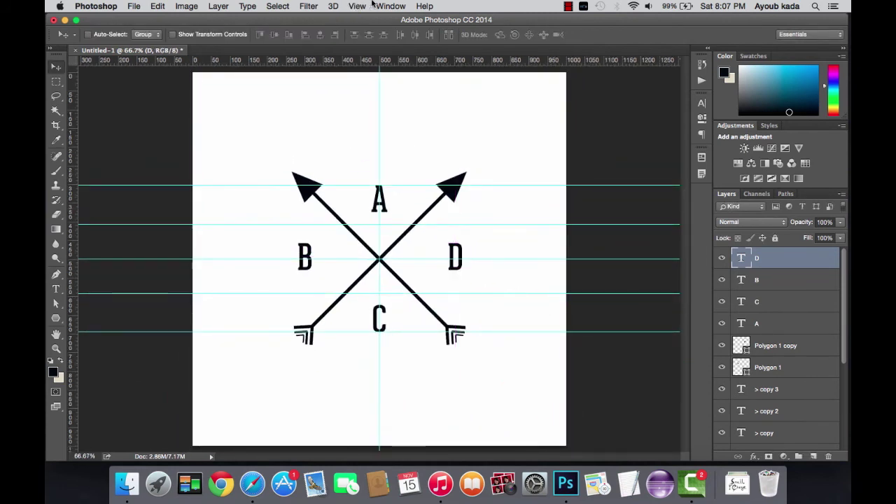
Clear all guides and shift-nudge D and B inward toward the crossing.
{"action": "left_click", "coordinate": [357, 6]}
{"action": "left_click", "coordinate": [380, 258]}
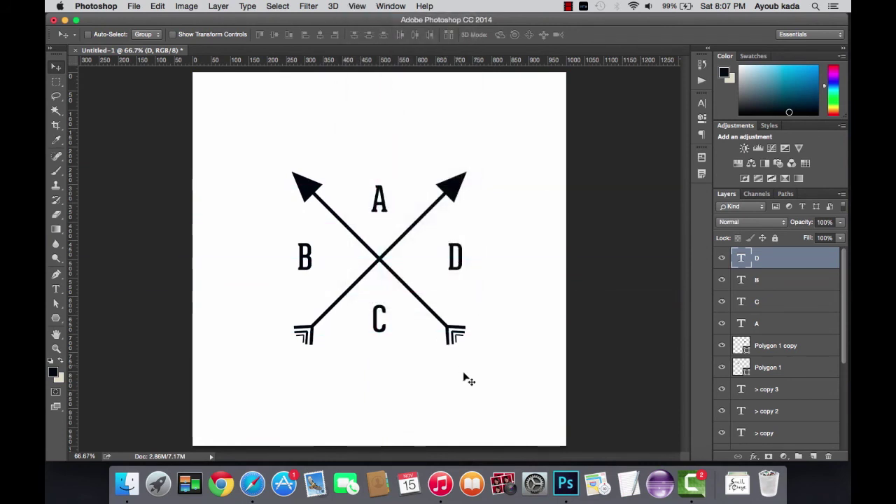
{"action": "key", "text": "shift+Left"}
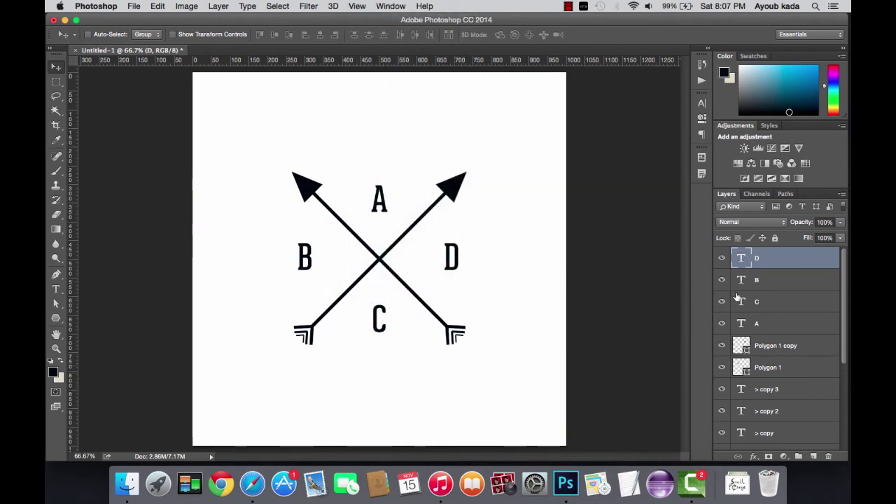
{"action": "key", "text": "shift+Left"}
{"action": "left_click", "coordinate": [767, 280]}
{"action": "key", "text": "shift+Right"}
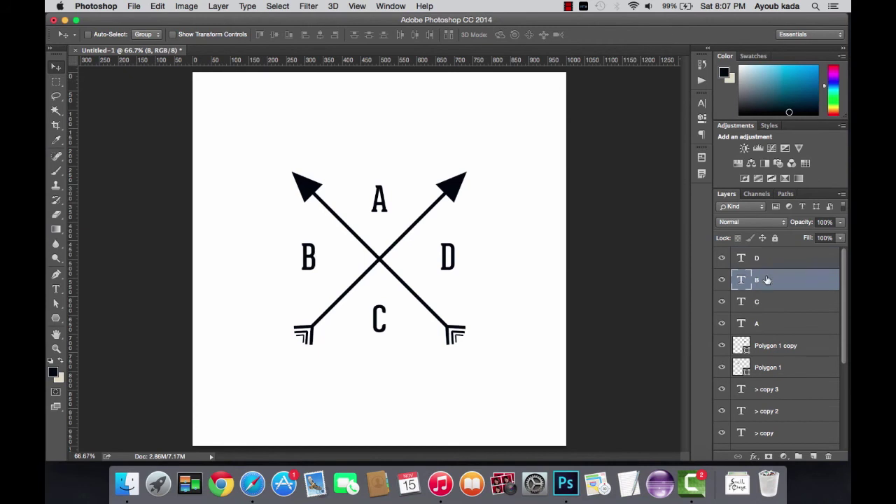
{"action": "key", "text": "shift+Right"}
Make the chicago photo layer visible behind the logo and check it zoomed in.
{"action": "key", "text": "ctrl+minus"}
{"action": "scroll", "coordinate": [727, 353], "scroll_direction": "down", "scroll_amount": 1}
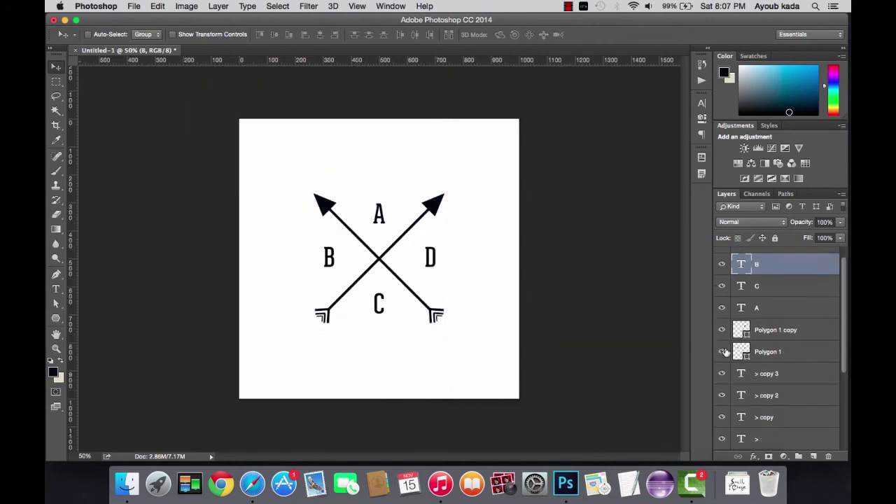
{"action": "scroll", "coordinate": [722, 354], "scroll_direction": "down", "scroll_amount": 3}
{"action": "scroll", "coordinate": [725, 414], "scroll_direction": "down", "scroll_amount": 3}
{"action": "left_click", "coordinate": [722, 420]}
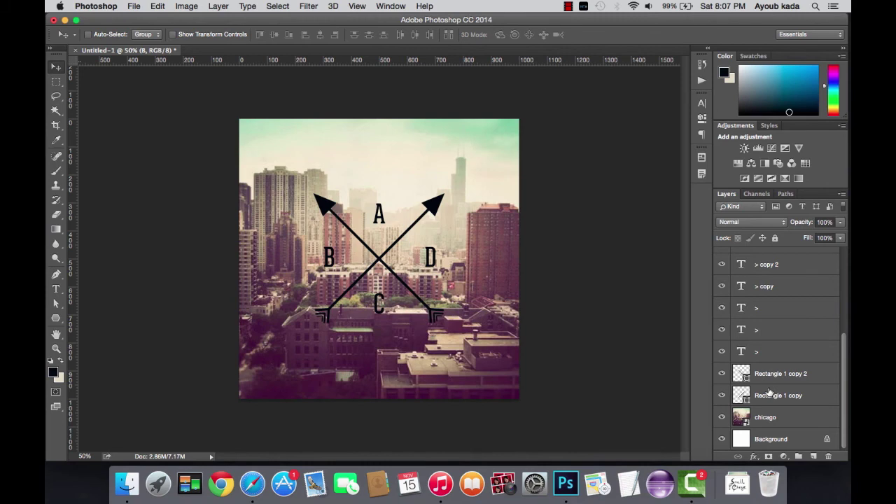
{"action": "key", "text": "ctrl+plus"}
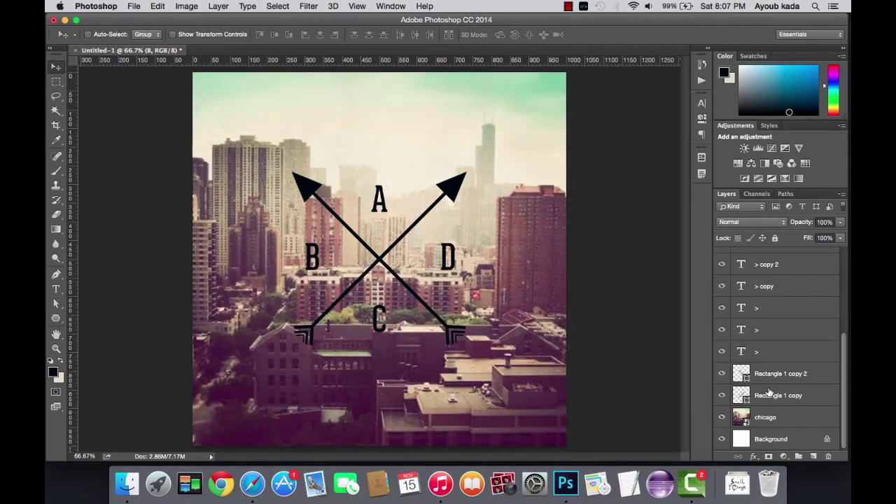
{"action": "key", "text": "ctrl+minus"}
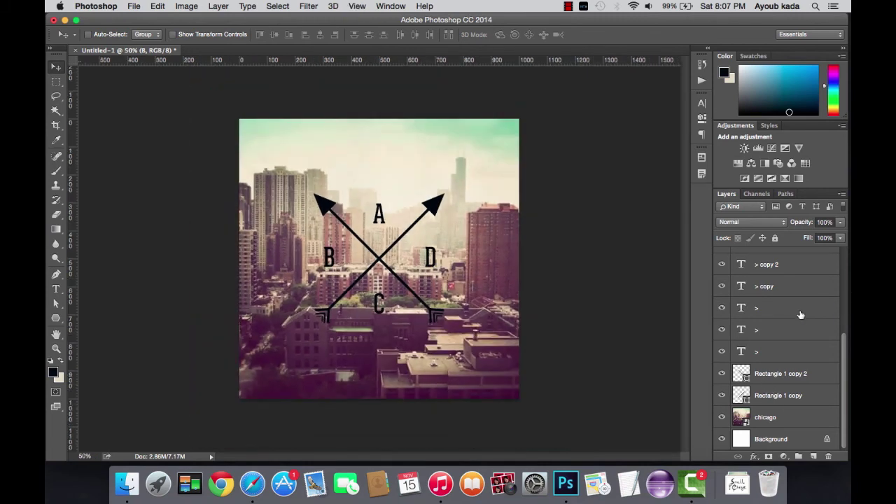
{"action": "scroll", "coordinate": [800, 315], "scroll_direction": "up", "scroll_amount": 5}
Create a new group and select the logo layers from D down to Rectangle 1 copy.
{"action": "key", "text": "alt+bracketright"}
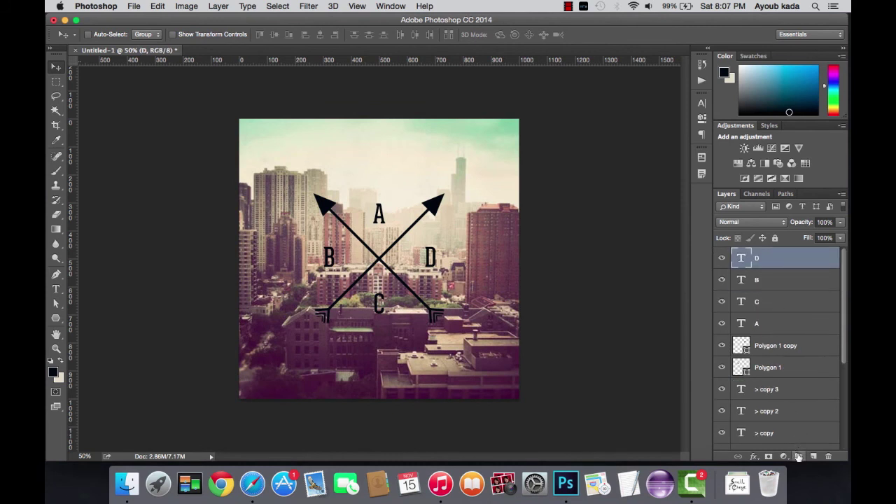
{"action": "left_click", "coordinate": [799, 456]}
{"action": "left_click", "coordinate": [767, 271]}
{"action": "scroll", "coordinate": [760, 357], "scroll_direction": "down", "scroll_amount": 5}
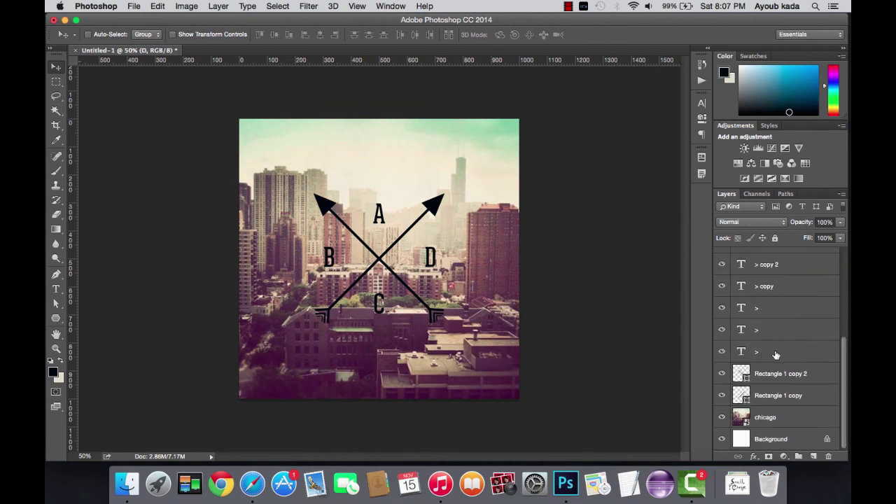
{"action": "left_click", "coordinate": [772, 402], "text": "shift"}
{"action": "scroll", "coordinate": [774, 378], "scroll_direction": "up", "scroll_amount": 5}
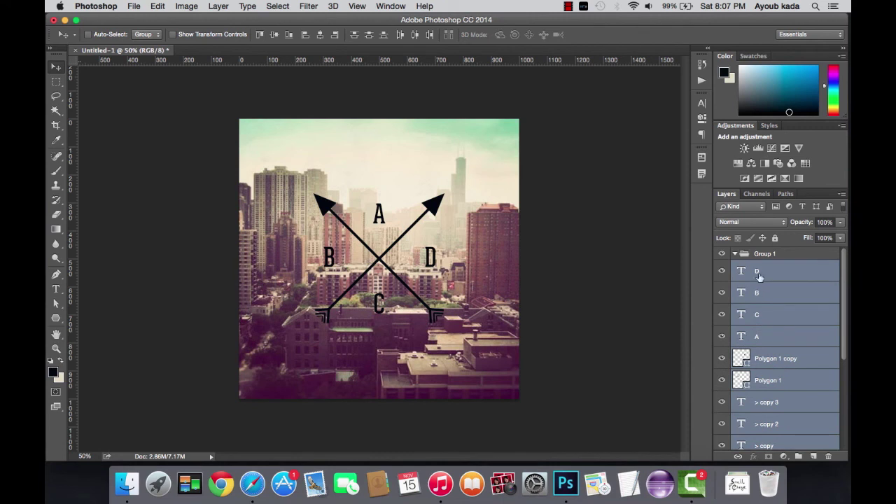
Move the logo layers into Group 1, overlay it white, and add a vertical guide at 500 px.
{"action": "left_click_drag", "start_coordinate": [759, 278], "coordinate": [734, 258]}
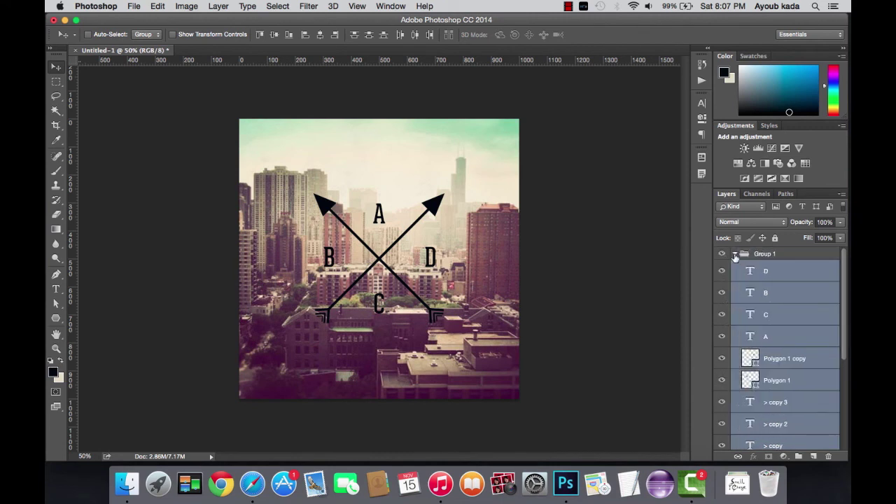
{"action": "double_click", "coordinate": [798, 255]}
{"action": "left_click", "coordinate": [448, 215]}
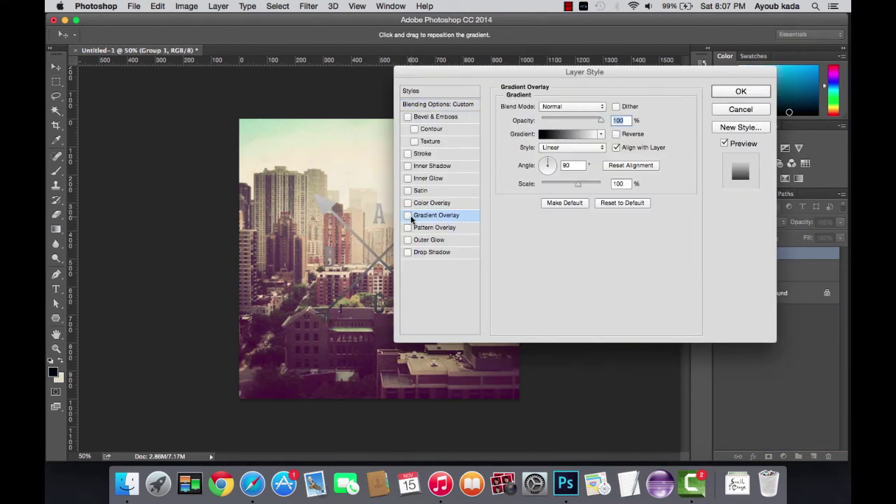
{"action": "left_click", "coordinate": [407, 215]}
{"action": "left_click", "coordinate": [434, 203]}
{"action": "key", "text": "Return"}
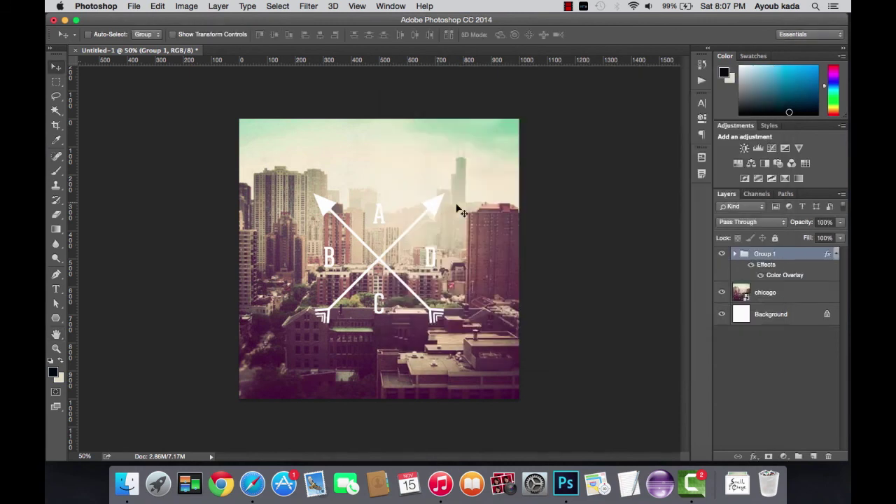
{"action": "key", "text": "alt+bracketleft"}
{"action": "left_click_drag", "start_coordinate": [78, 179], "coordinate": [379, 240]}
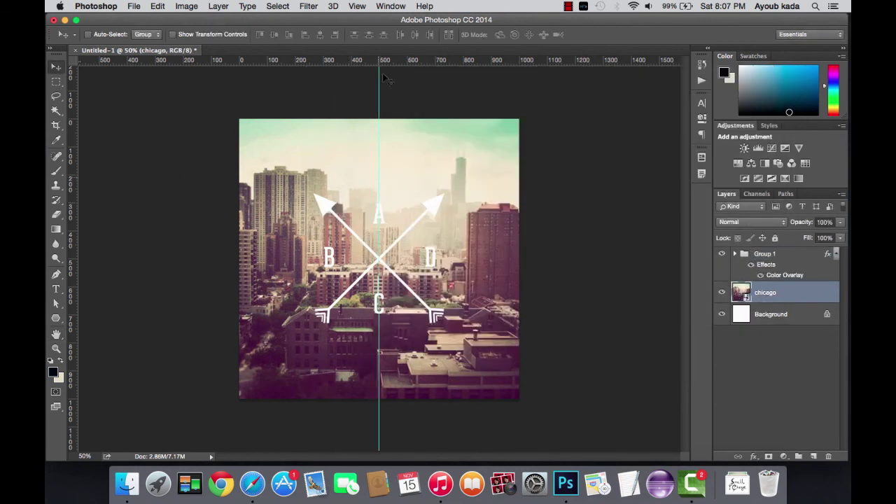
Add a horizontal centre guide and scale the logo group to about 77.5% around its centre.
{"action": "left_click_drag", "start_coordinate": [378, 61], "coordinate": [455, 259]}
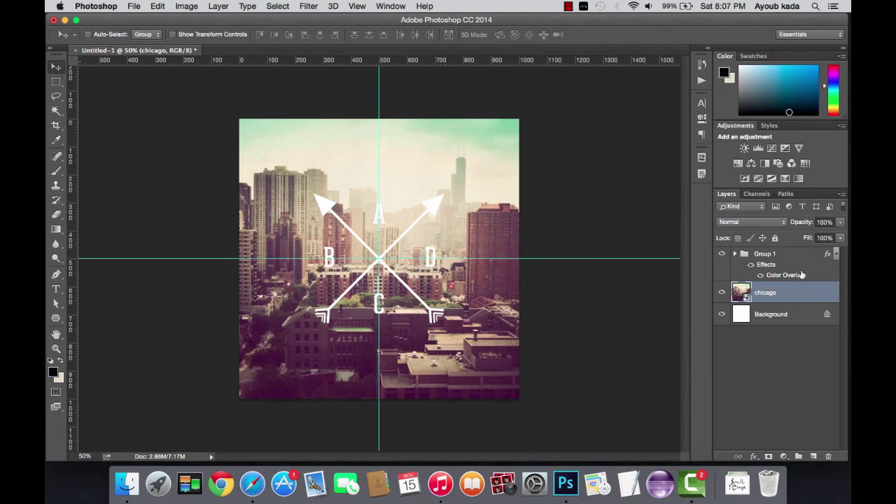
{"action": "key", "text": "alt+bracketright"}
{"action": "key", "text": "ctrl+t"}
{"action": "left_click_drag", "start_coordinate": [448, 192], "coordinate": [417, 250]}
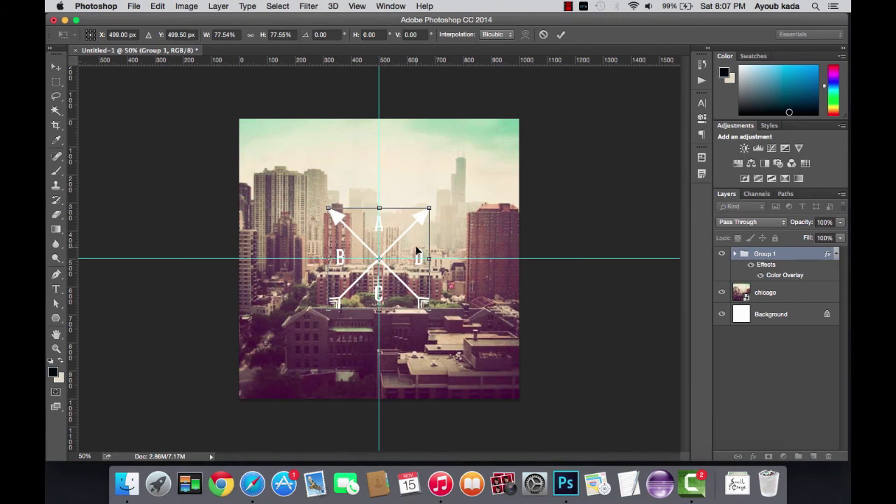
{"action": "key", "text": "super+plus"}
Zoom the view back to 50% to check the centred logo, then pick an item from the top menu bar.
{"action": "key", "text": "super+plus"}
{"action": "key", "text": "super+plus"}
{"action": "key", "text": "Return"}
{"action": "key", "text": "super+minus"}
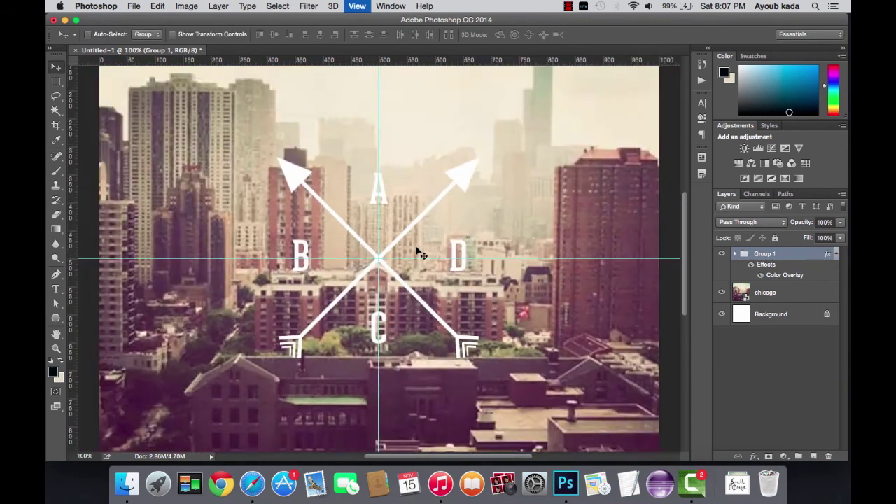
{"action": "key", "text": "super+minus"}
{"action": "key", "text": "super+minus"}
{"action": "key", "text": "super+minus"}
{"action": "key", "text": "super+plus"}
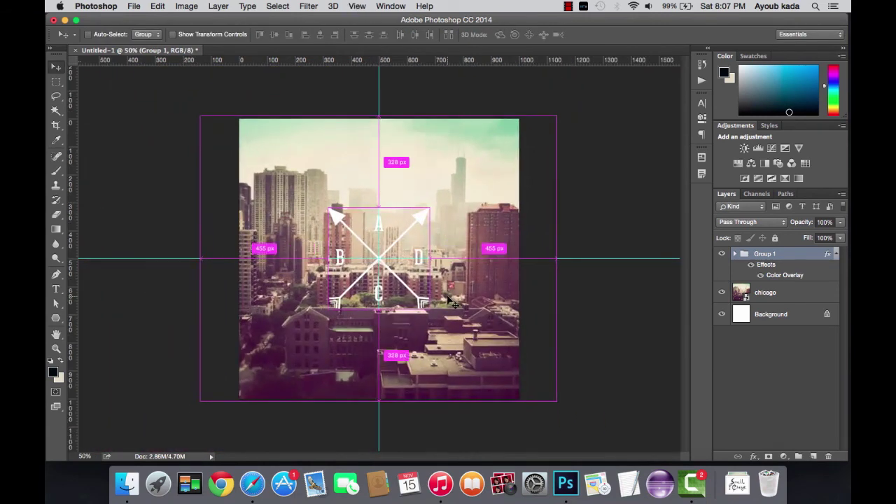
{"action": "key", "text": "super+plus"}
{"action": "key", "text": "super+minus"}
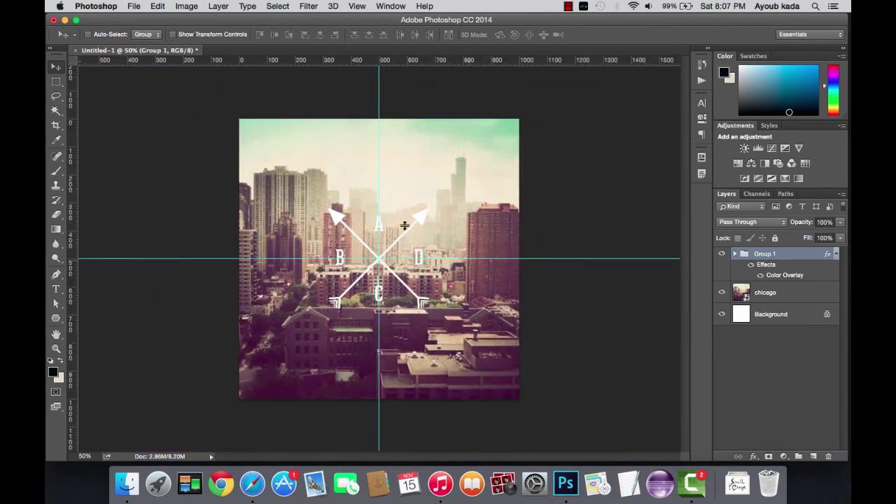
{"action": "left_click", "coordinate": [590, 5]}
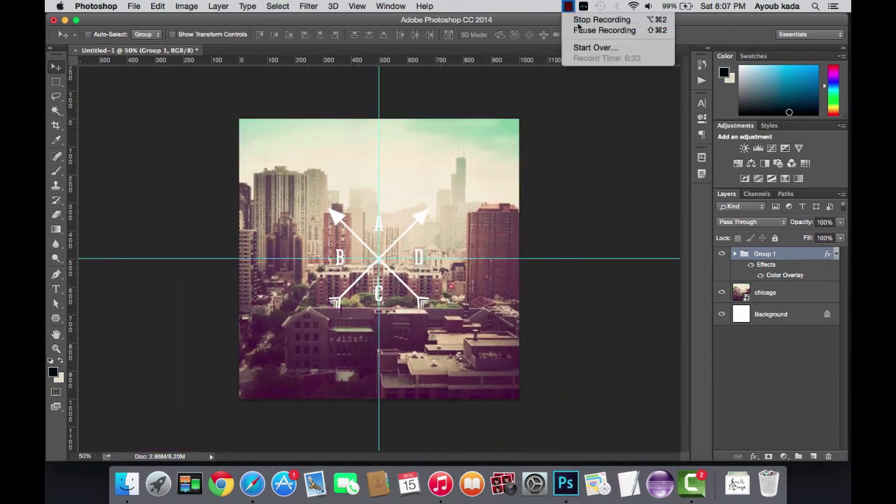
{"action": "left_click", "coordinate": [584, 22]}
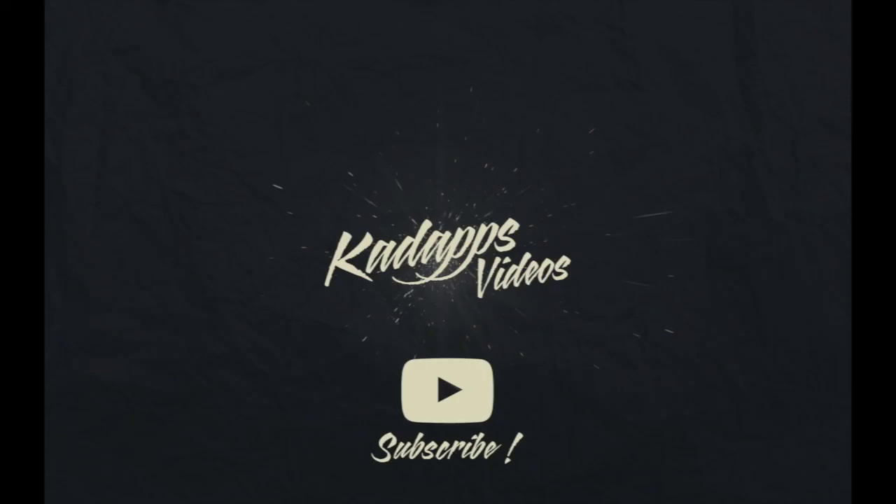